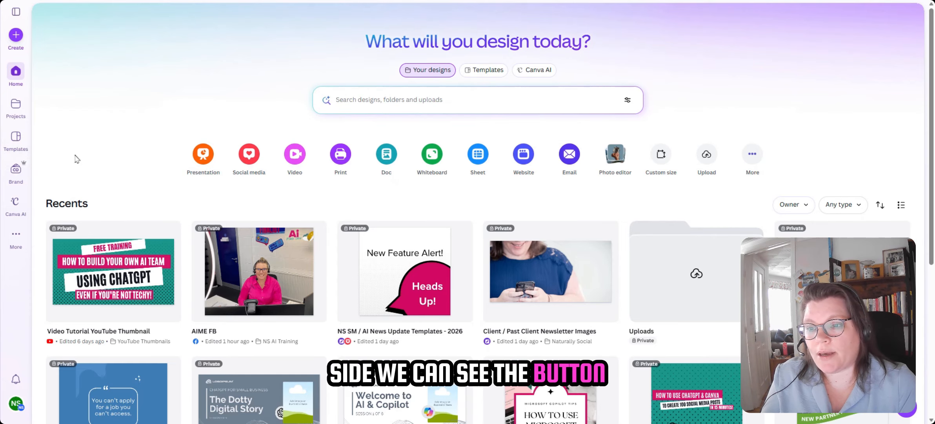
- Create a new Brand Kit named "The Daily Grind Coffee"
{"action": "left_click", "coordinate": [16, 175]}
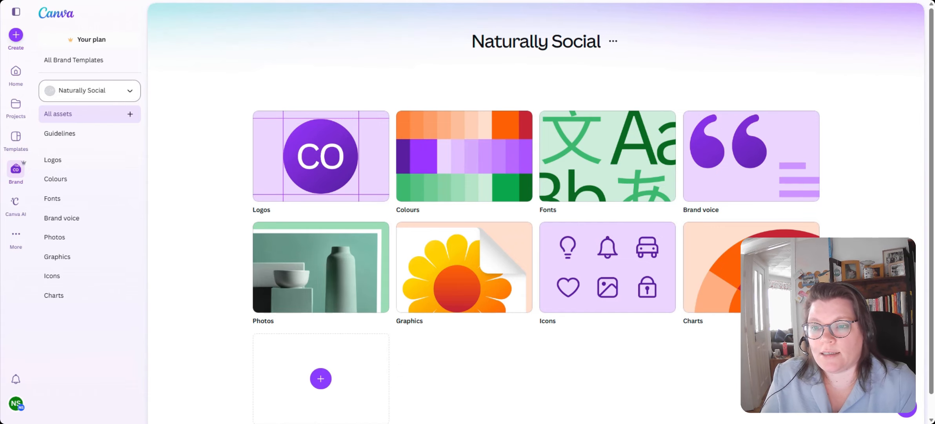
{"action": "left_click", "coordinate": [90, 91]}
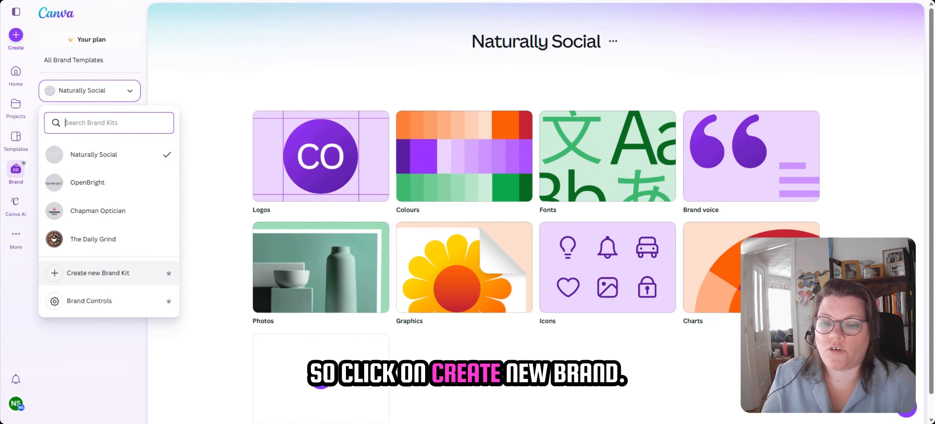
{"action": "left_click", "coordinate": [133, 274]}
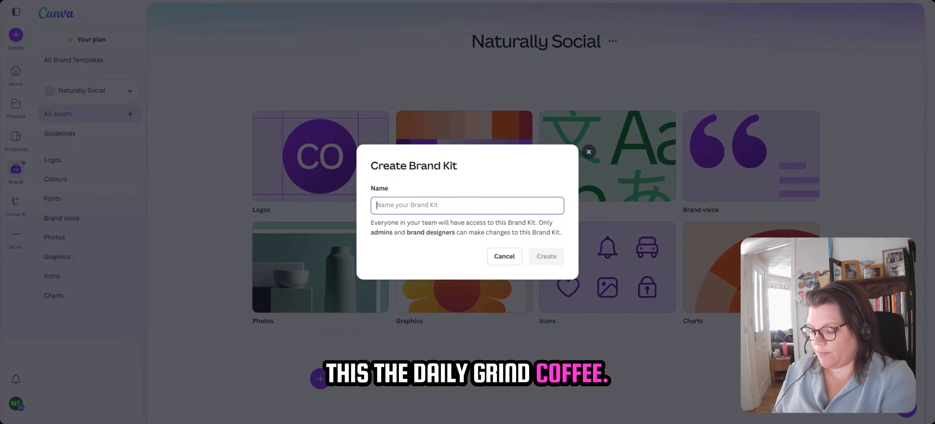
{"action": "type", "text": "The Daily Grind"}
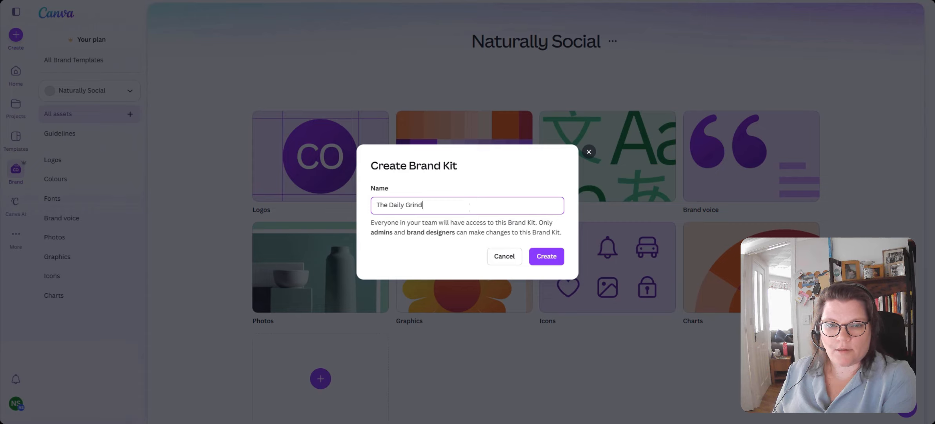
{"action": "type", "text": " Coffee"}
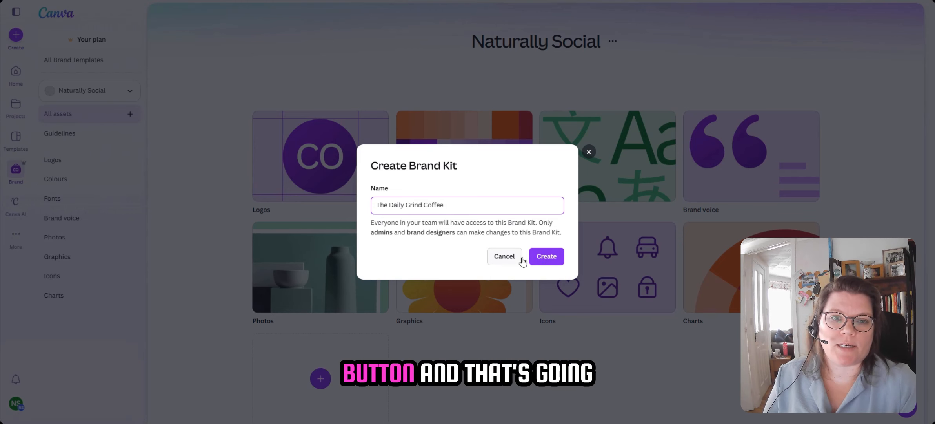
{"action": "left_click", "coordinate": [554, 258]}
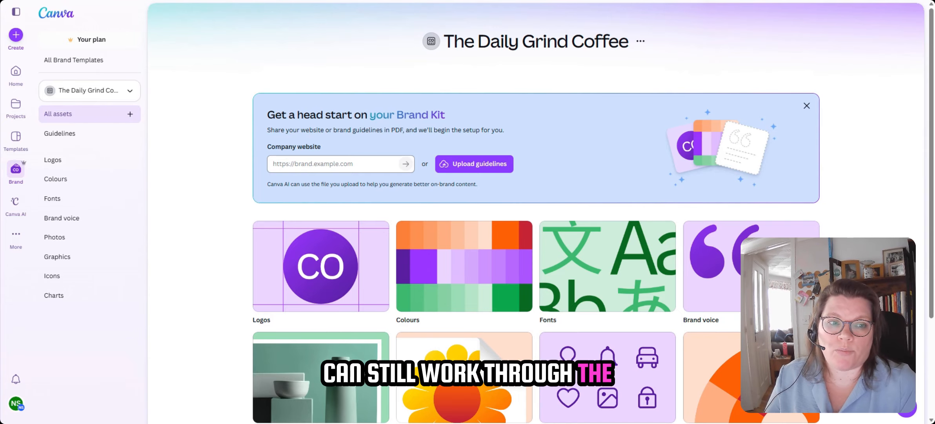
- Add logo black.png and logo browns.png to the Logos category of The Daily Grind Coffee brand kit
{"action": "scroll", "coordinate": [325, 270], "scroll_direction": "down", "scroll_amount": 1}
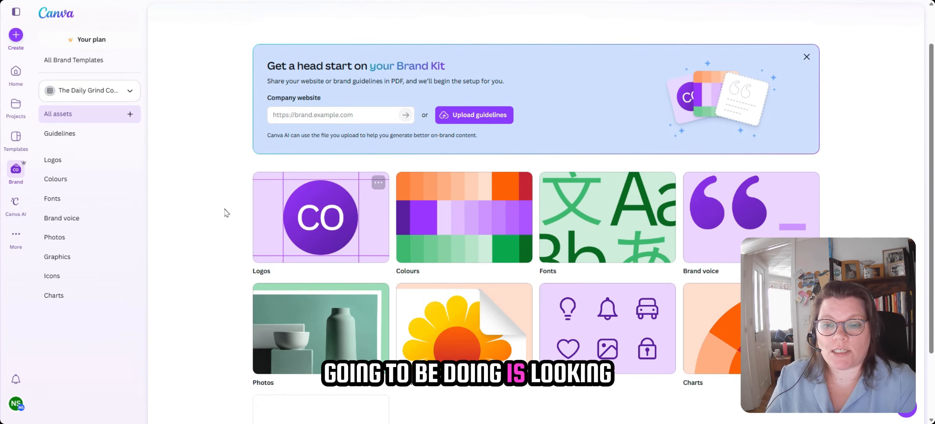
{"action": "left_click", "coordinate": [294, 239]}
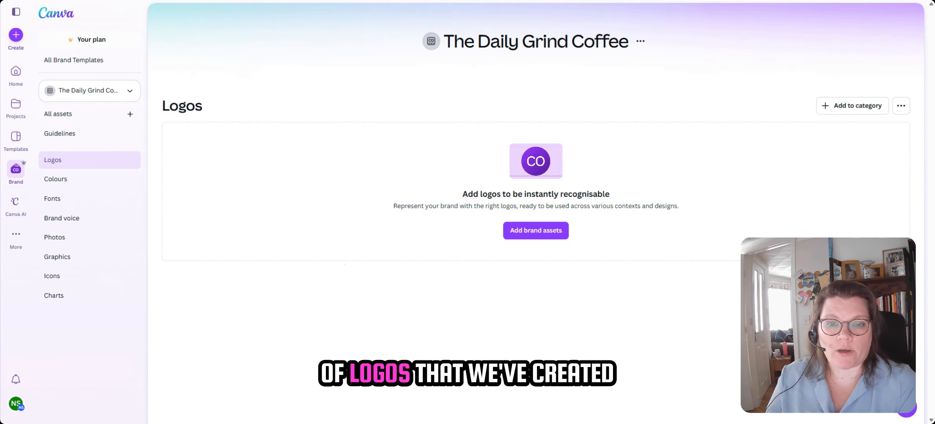
{"action": "left_click_drag", "start_coordinate": [0, 223], "coordinate": [207, 224]}
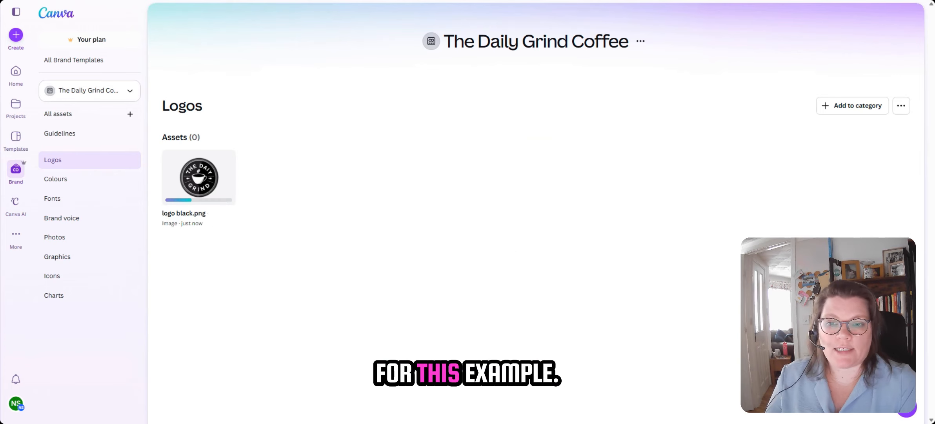
{"action": "left_click_drag", "start_coordinate": [1, 208], "coordinate": [333, 203]}
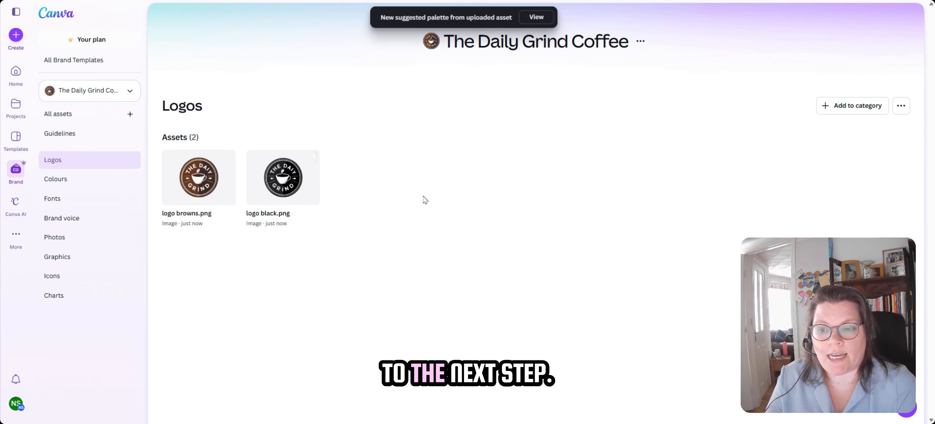
- Remove the two suggested colour palettes for logo black.png and logo browns.png from the brand kit's Colours category
{"action": "left_click", "coordinate": [67, 183]}
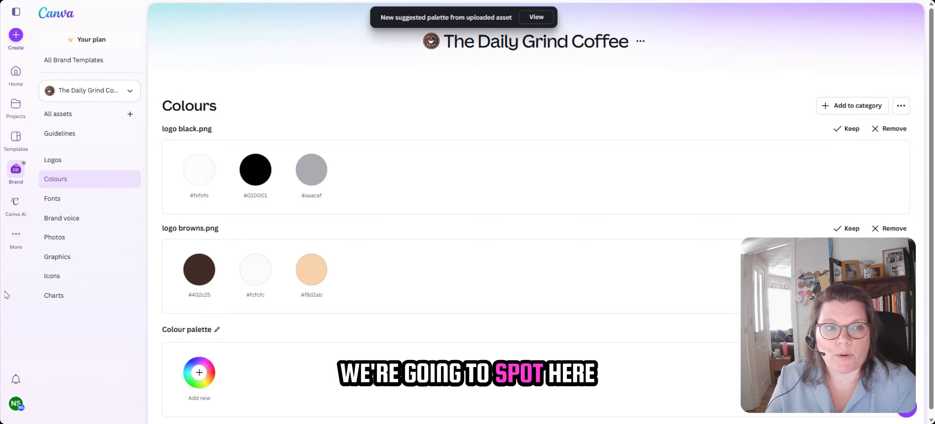
{"action": "scroll", "coordinate": [304, 212], "scroll_direction": "down", "scroll_amount": 1}
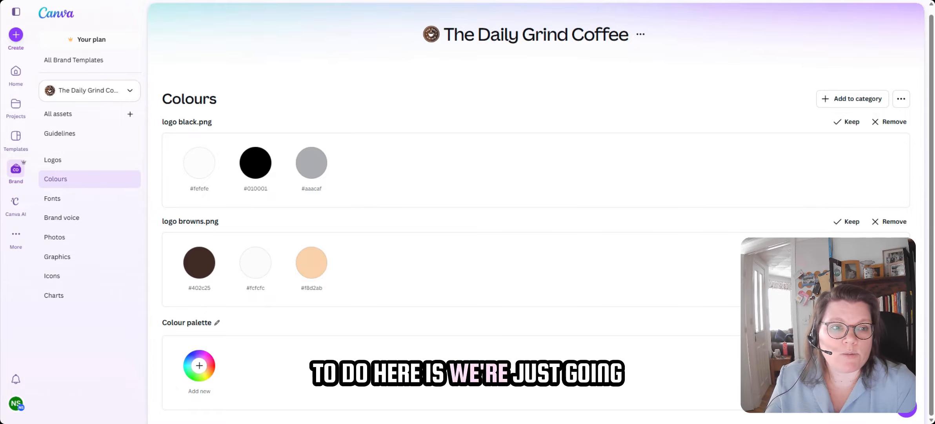
{"action": "left_click", "coordinate": [897, 122]}
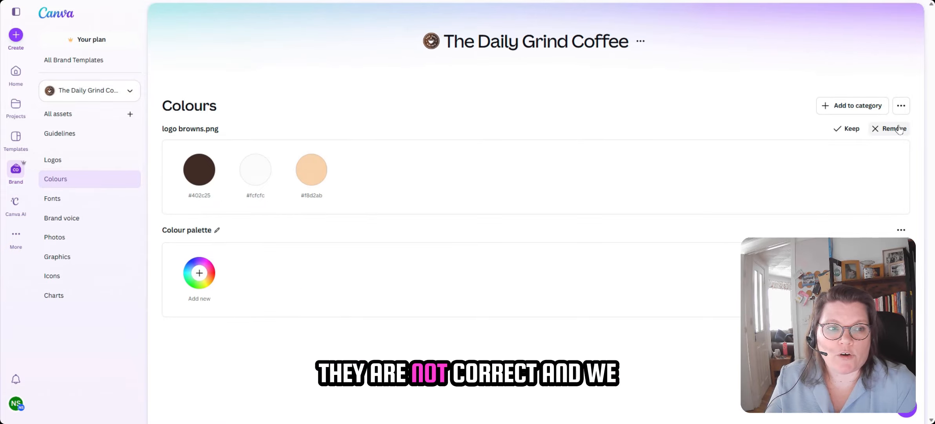
{"action": "left_click", "coordinate": [899, 130]}
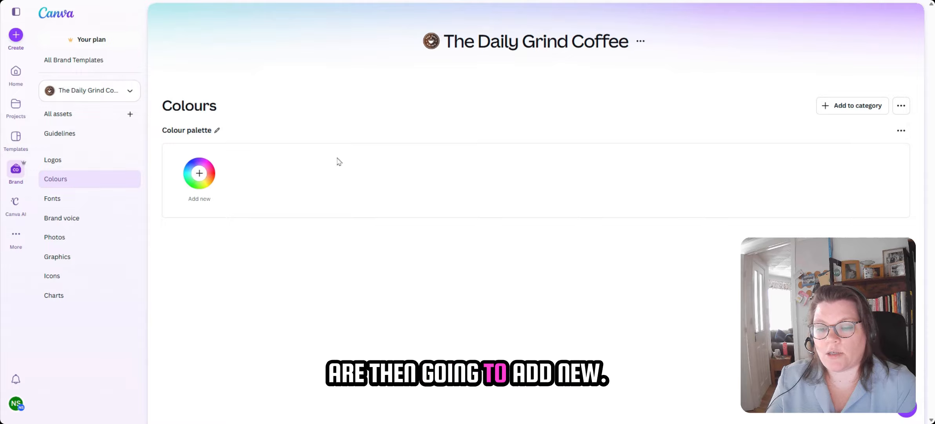
- Add the brown #6F4E37 as the first colour of the brand's colour palette
{"action": "left_click", "coordinate": [199, 173]}
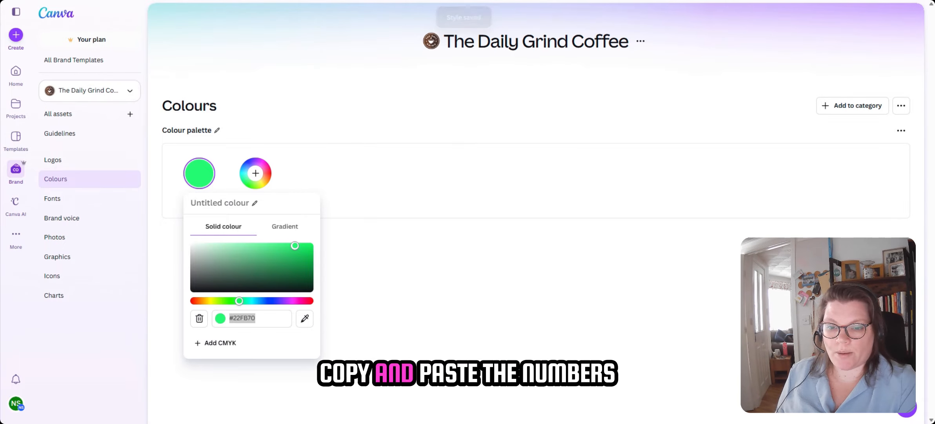
{"action": "left_click_drag", "start_coordinate": [234, 318], "coordinate": [258, 320]}
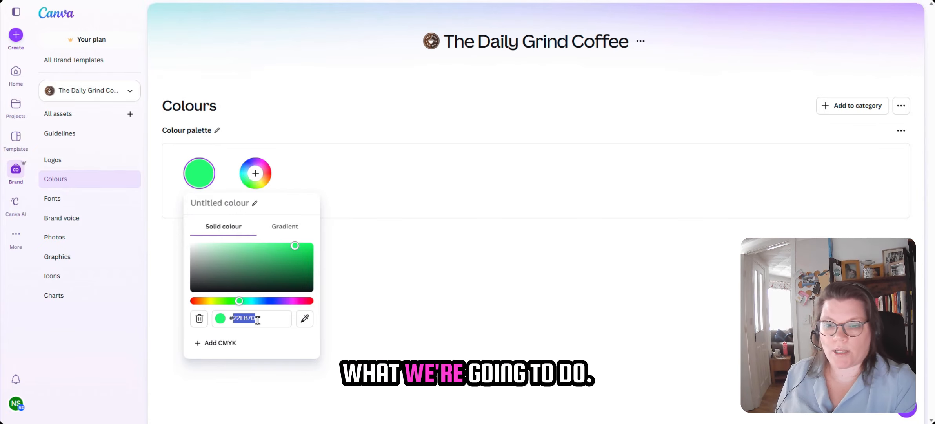
{"action": "key", "text": "BackSpace"}
{"action": "type", "text": "6F4E37"}
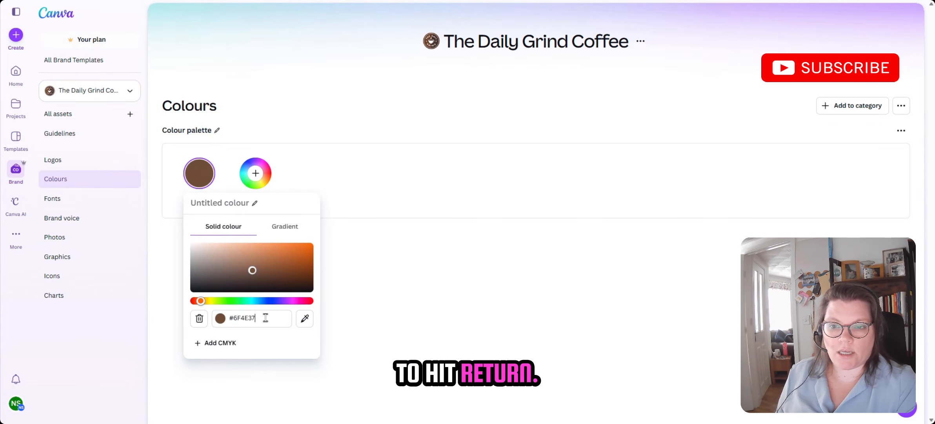
{"action": "key", "text": "Return"}
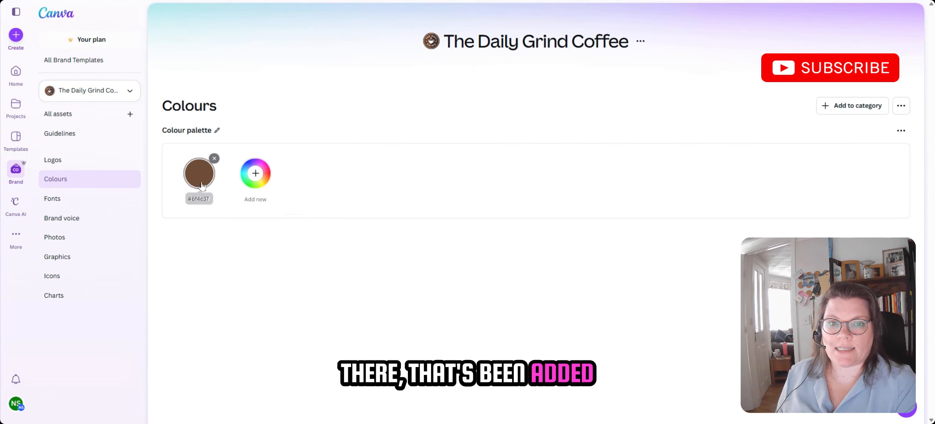
- Add the tan #C19A6B as the second colour of the palette
{"action": "left_click", "coordinate": [257, 180]}
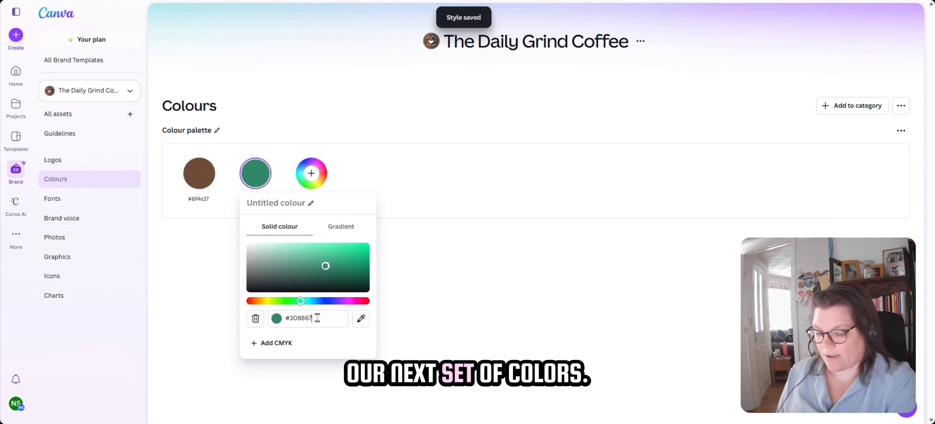
{"action": "key", "text": "BackSpace"}
{"action": "type", "text": "c19a6b"}
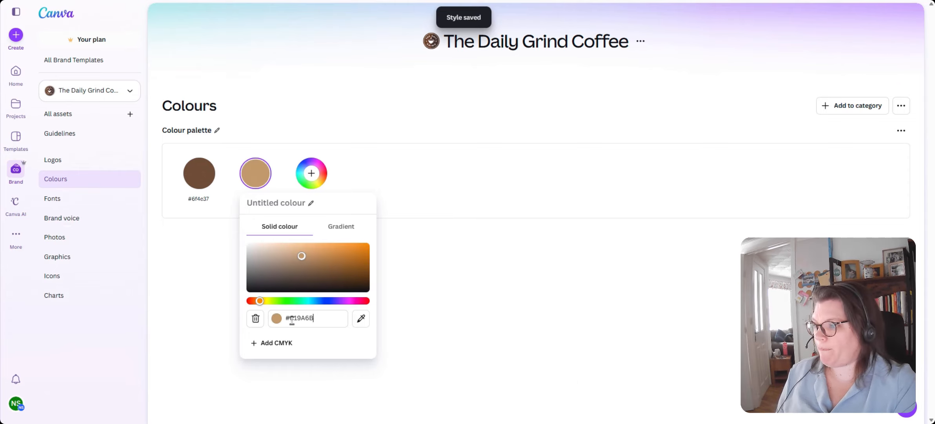
{"action": "key", "text": "Return"}
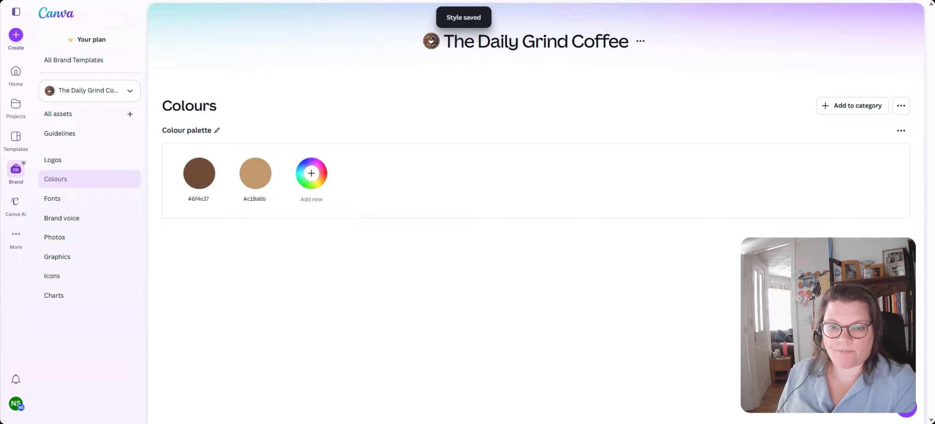
- Add the green #8FAC6A as the third colour of the palette
{"action": "left_click", "coordinate": [311, 173]}
{"action": "left_click_drag", "start_coordinate": [379, 322], "coordinate": [345, 318]}
{"action": "type", "text": "8fac6a"}
{"action": "key", "text": "Return"}
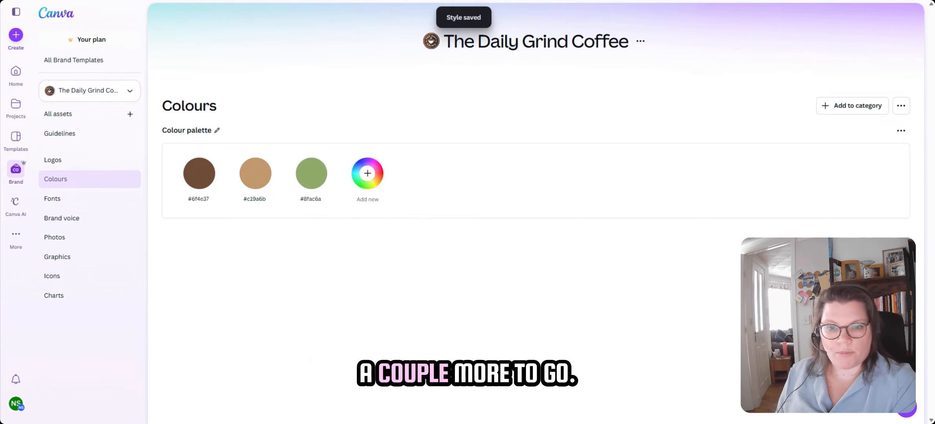
- Add black, #000000, as the fourth colour of the palette
{"action": "left_click", "coordinate": [368, 173]}
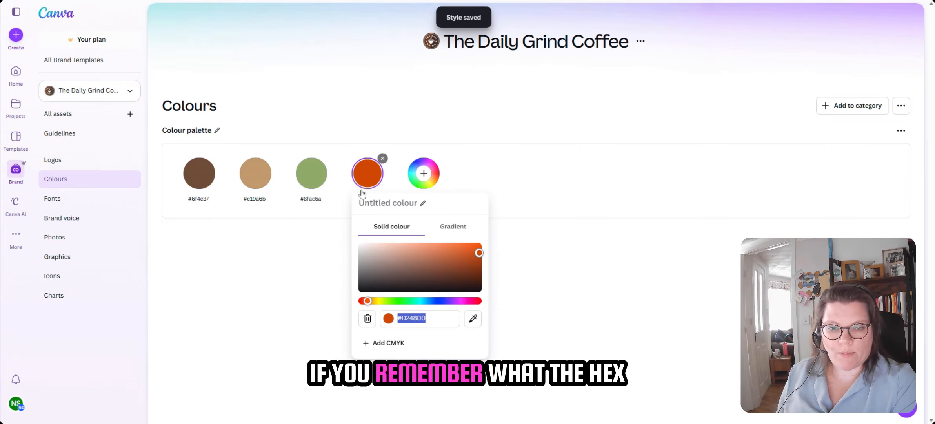
{"action": "left_click", "coordinate": [401, 318]}
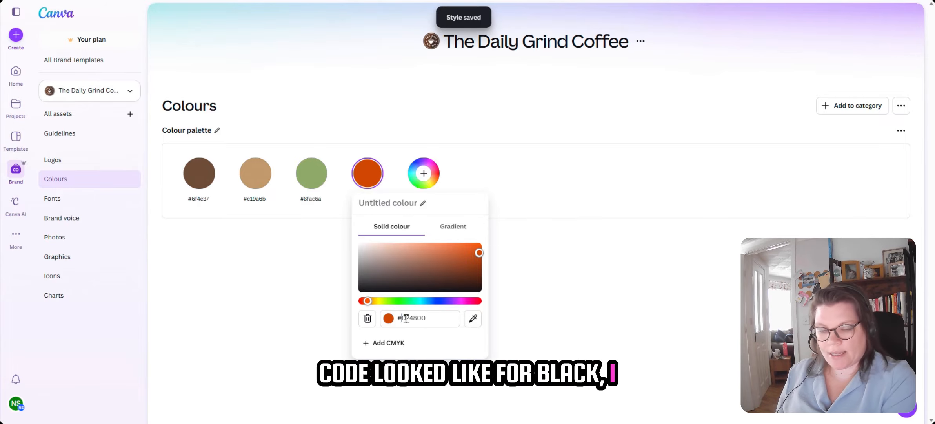
{"action": "left_click_drag", "start_coordinate": [401, 317], "coordinate": [429, 318]}
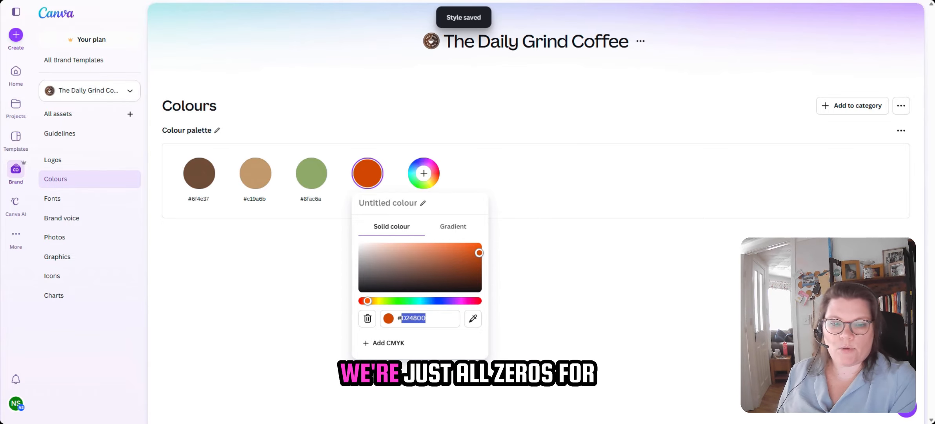
{"action": "type", "text": "000000"}
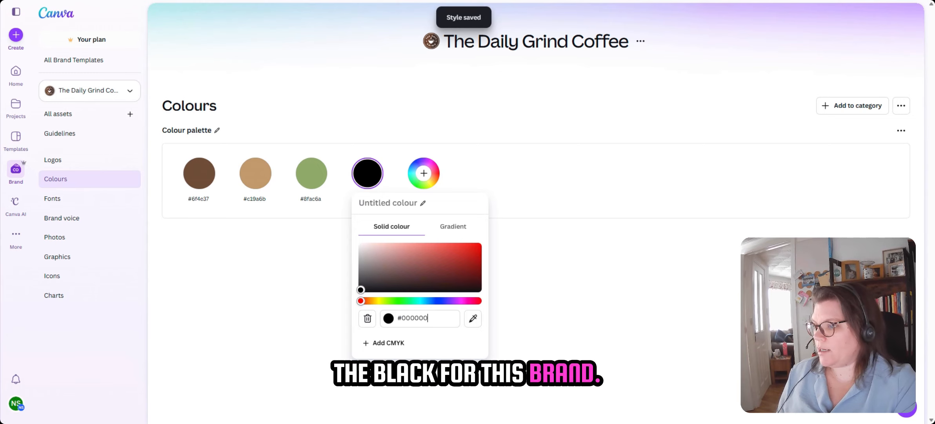
{"action": "key", "text": "Return"}
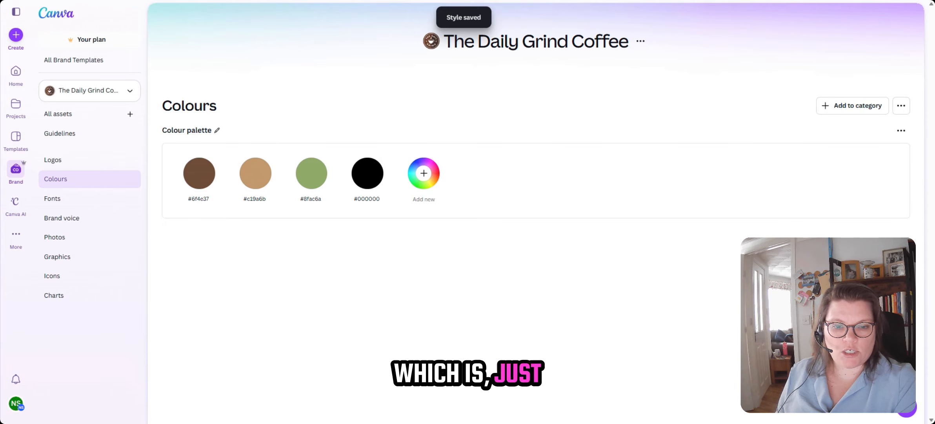
- Add white, #FFFFFF, as the fifth colour of the palette
{"action": "left_click", "coordinate": [424, 173]}
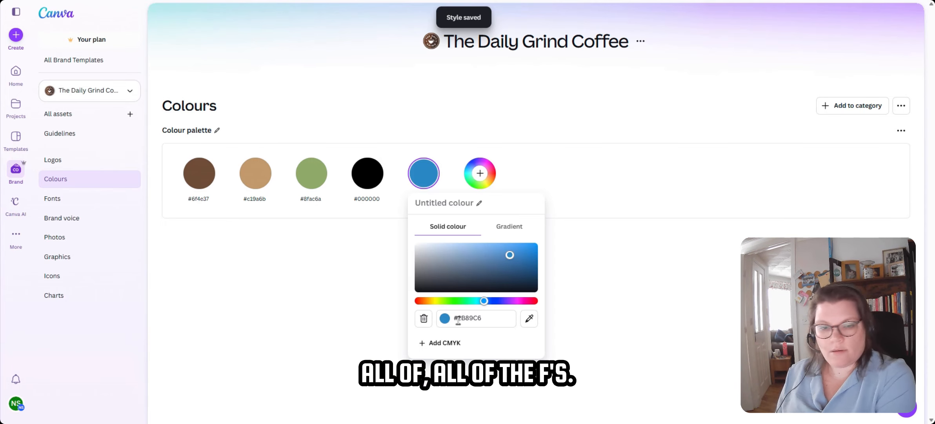
{"action": "left_click_drag", "start_coordinate": [458, 320], "coordinate": [509, 319]}
{"action": "type", "text": "FFFFFF"}
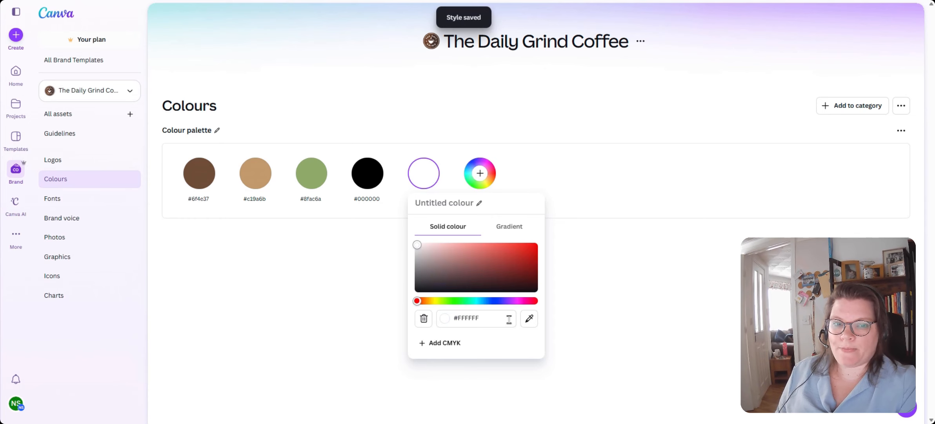
{"action": "key", "text": "Return"}
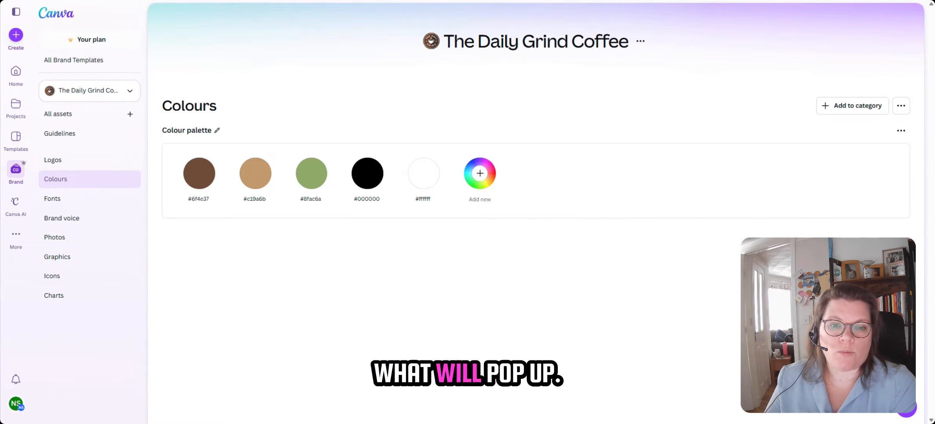
- Add an extra sixth colour to the palette and delete it again
{"action": "left_click", "coordinate": [480, 173]}
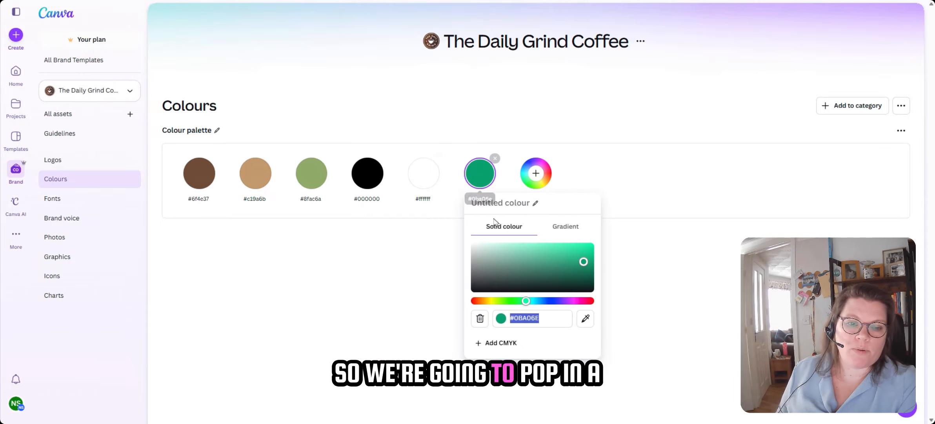
{"action": "left_click", "coordinate": [540, 321]}
{"action": "double_click", "coordinate": [541, 321]}
{"action": "type", "text": "C19A6B"}
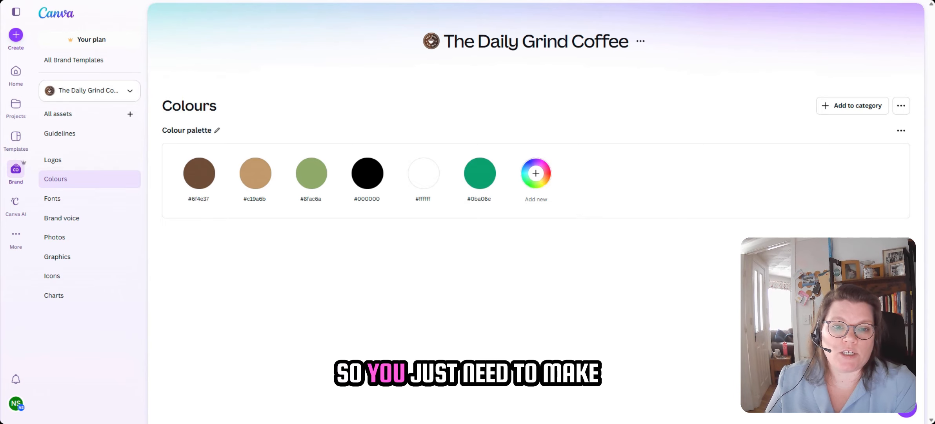
{"action": "mouse_move", "coordinate": [482, 175]}
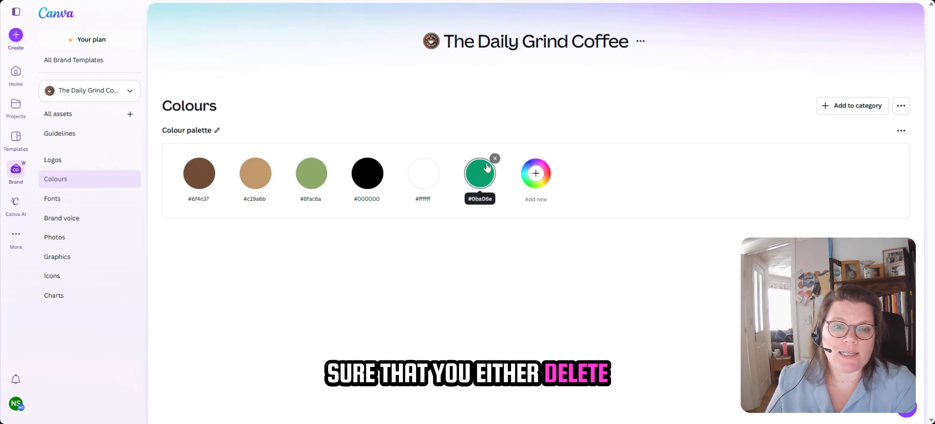
{"action": "left_click", "coordinate": [495, 159]}
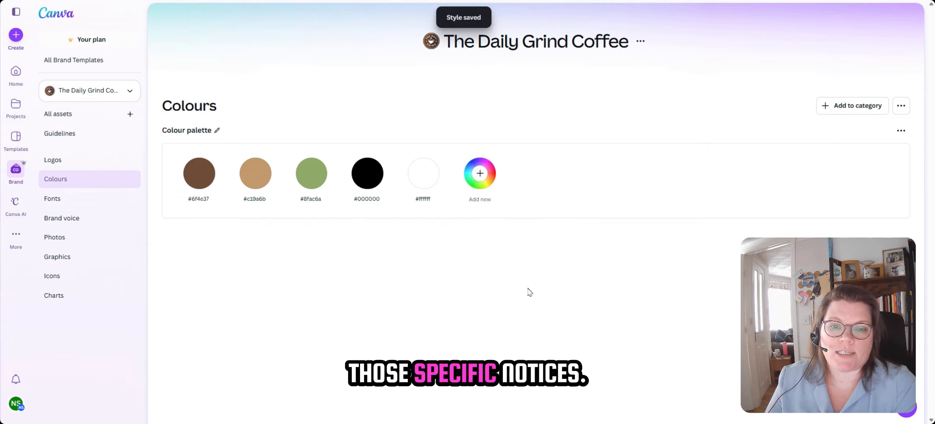
- Set the Title style in the brand fonts to Lora
{"action": "left_click", "coordinate": [99, 199]}
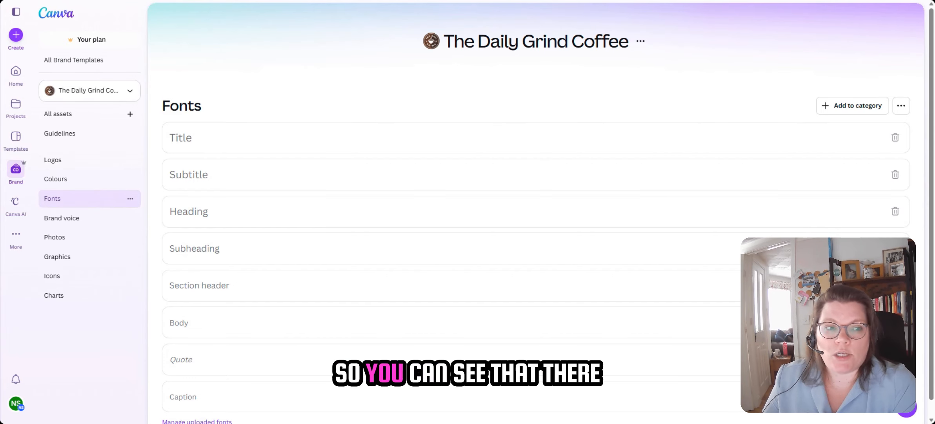
{"action": "scroll", "coordinate": [292, 96], "scroll_direction": "down", "scroll_amount": 1}
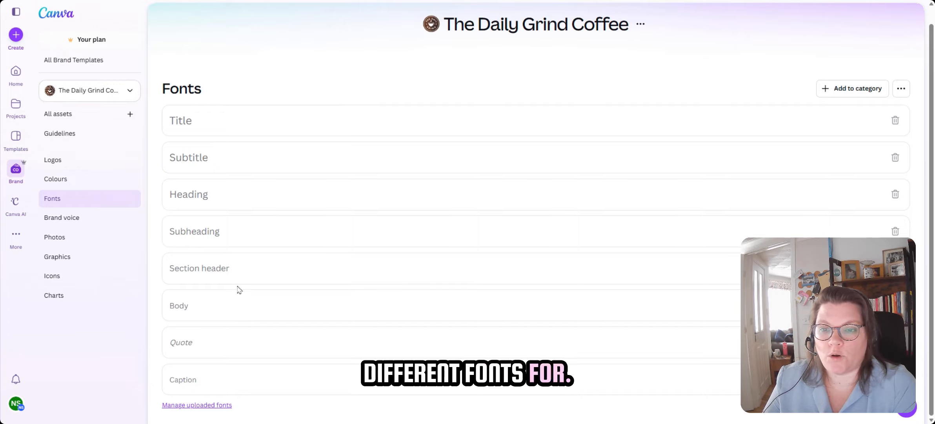
{"action": "left_click", "coordinate": [203, 126]}
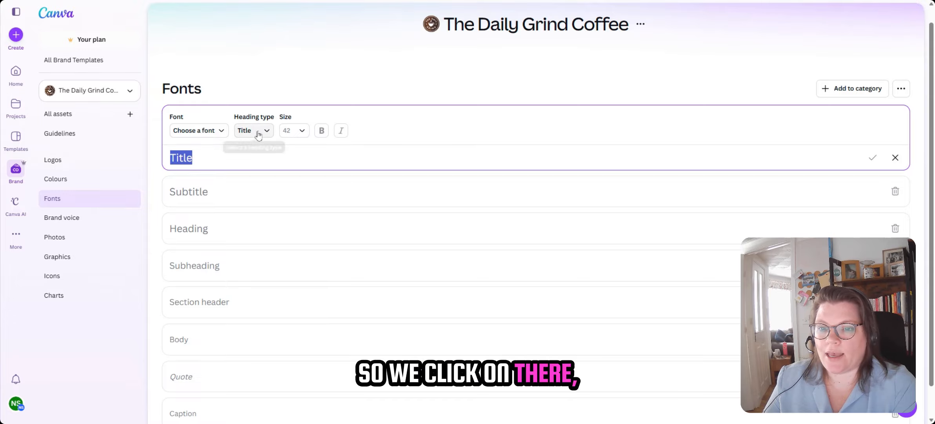
{"action": "left_click", "coordinate": [210, 133]}
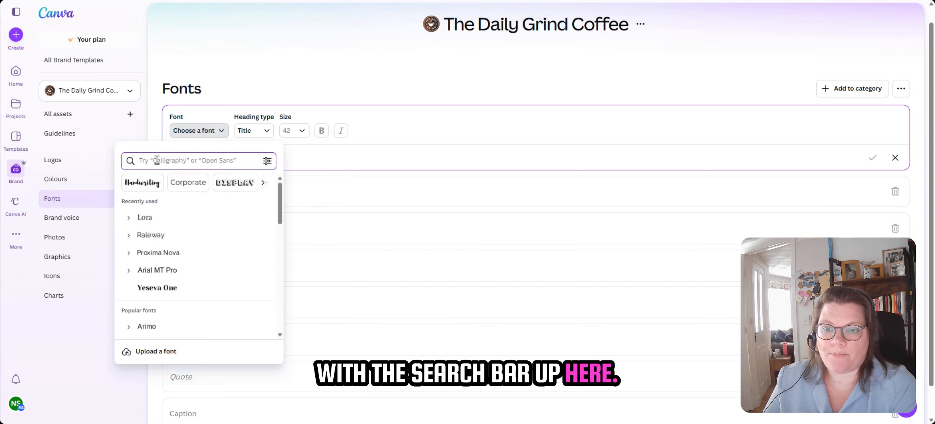
{"action": "left_click", "coordinate": [155, 218]}
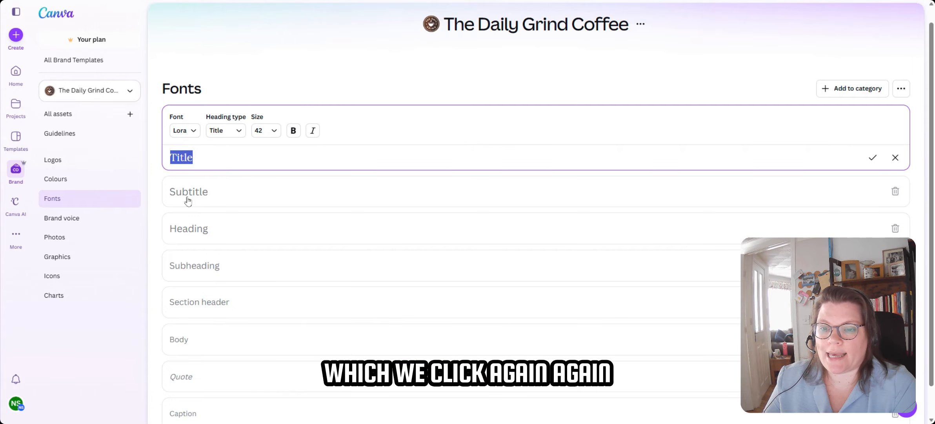
- Set the Subtitle style in the brand fonts to Raleway
{"action": "left_click", "coordinate": [188, 201]}
{"action": "left_click", "coordinate": [217, 169]}
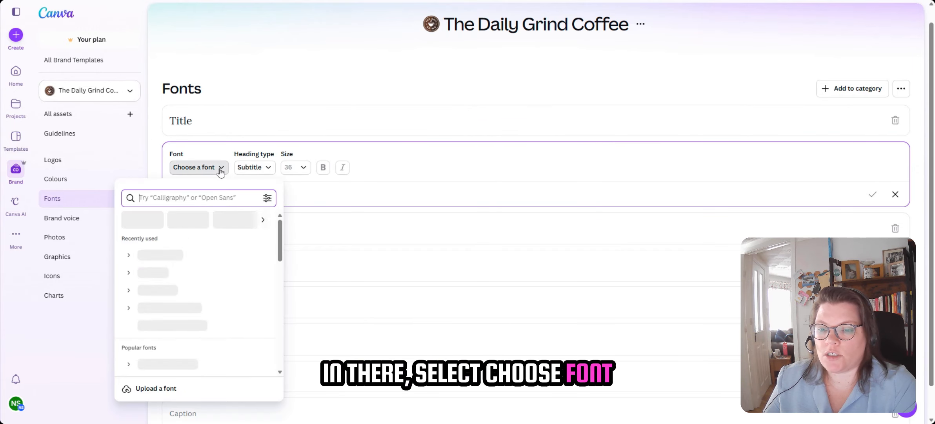
{"action": "left_click", "coordinate": [157, 296]}
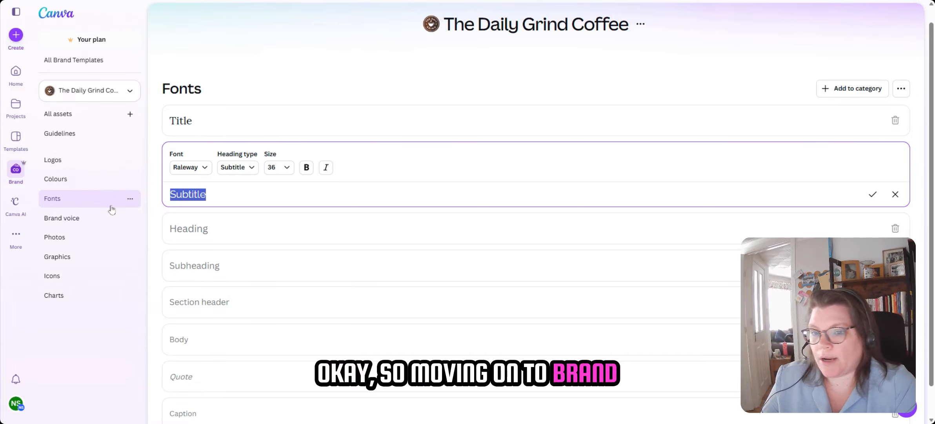
- Save a brand voice starting "The Friendly, creative, and community-first", simple and warm with a splash of cheekiness, speaking like a kind, helpful favourite barista
{"action": "left_click", "coordinate": [79, 219]}
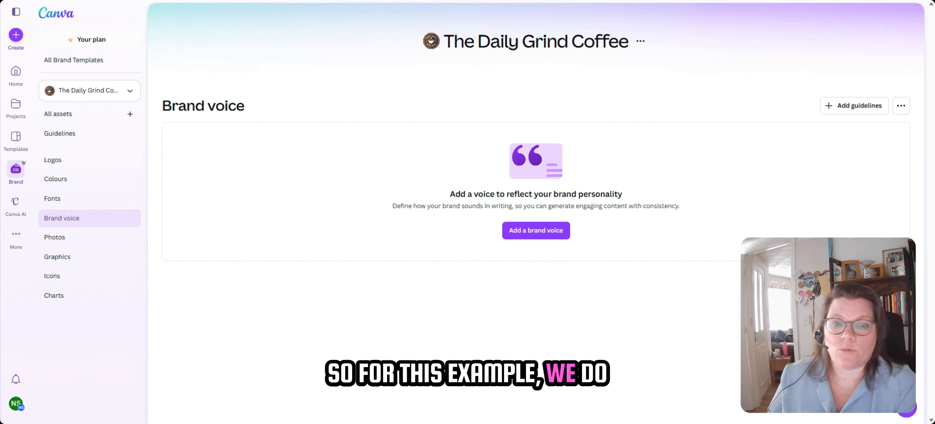
{"action": "left_click", "coordinate": [536, 231]}
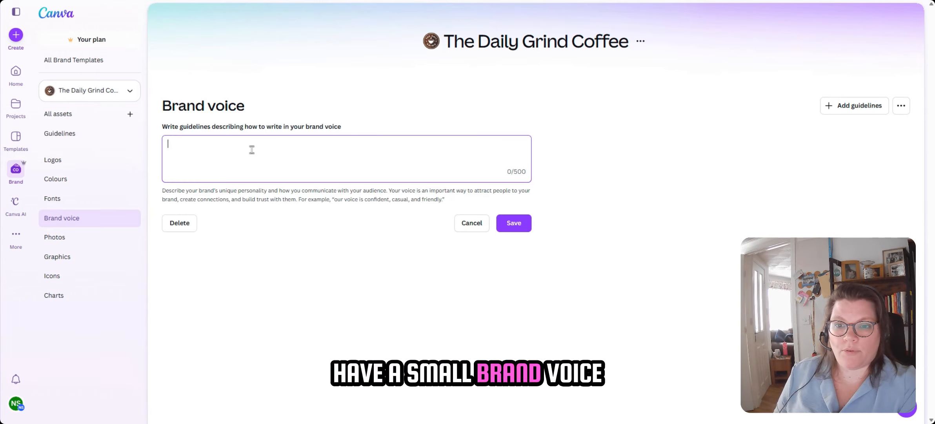
{"action": "type", "text": "The Friendly, creative, and community-first. We keep things simple and warm, with a splash of cheekiness. We speak like your favourite barista — kind, helpful, and full of personality."}
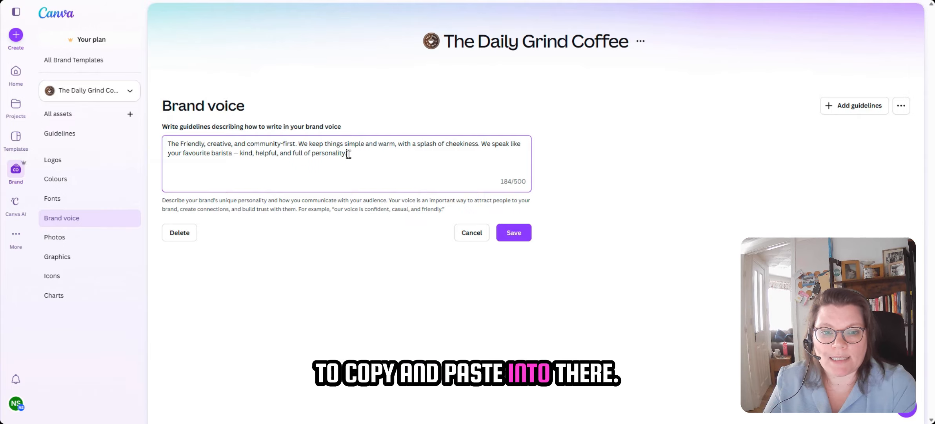
{"action": "left_click", "coordinate": [513, 232]}
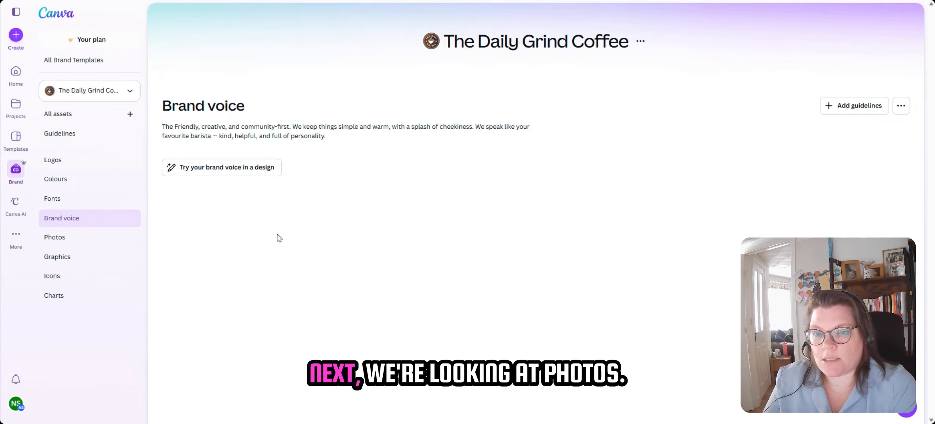
- Upload coffee 1.png, coffee 2.png, lanscape 2.png, staff member 2.png, team member 3.png and shop inside.png to the brand photos
{"action": "left_click", "coordinate": [51, 240]}
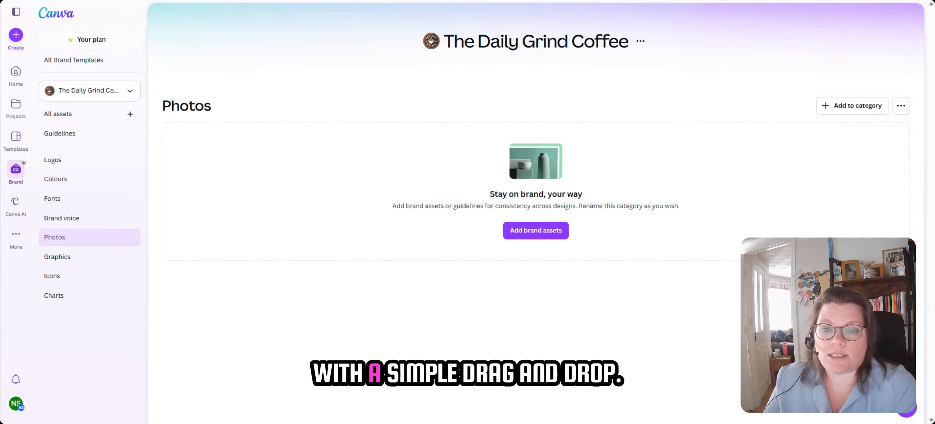
{"action": "left_click_drag", "start_coordinate": [1, 192], "coordinate": [536, 194]}
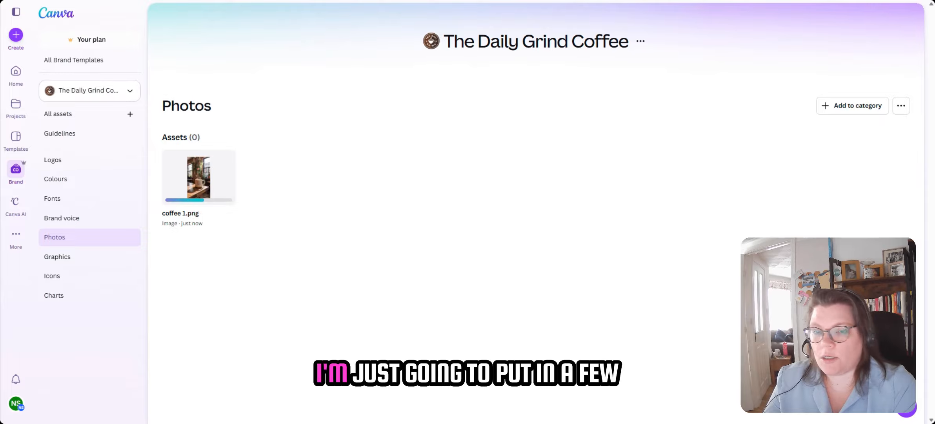
{"action": "left_click_drag", "start_coordinate": [1, 169], "coordinate": [314, 179]}
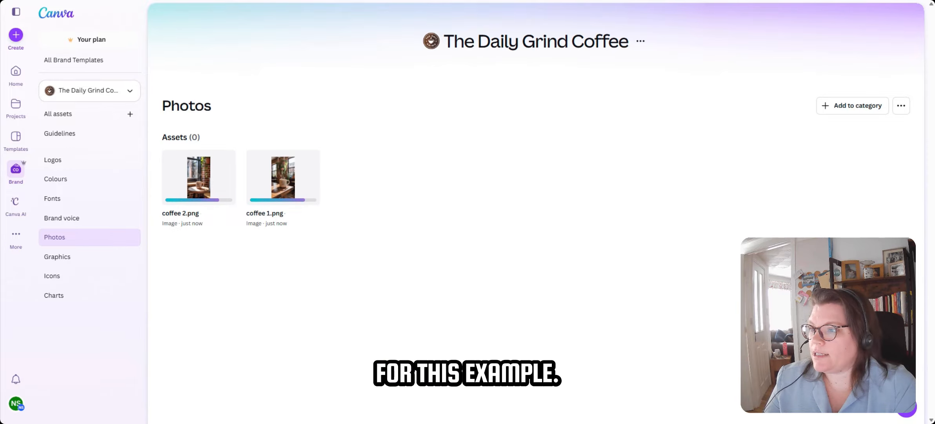
{"action": "left_click_drag", "start_coordinate": [1, 151], "coordinate": [377, 252]}
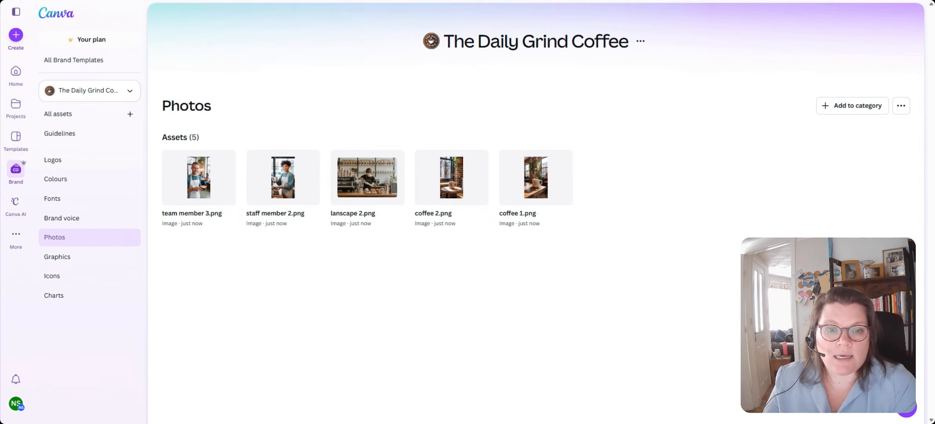
{"action": "left_click_drag", "start_coordinate": [934, 224], "coordinate": [589, 223]}
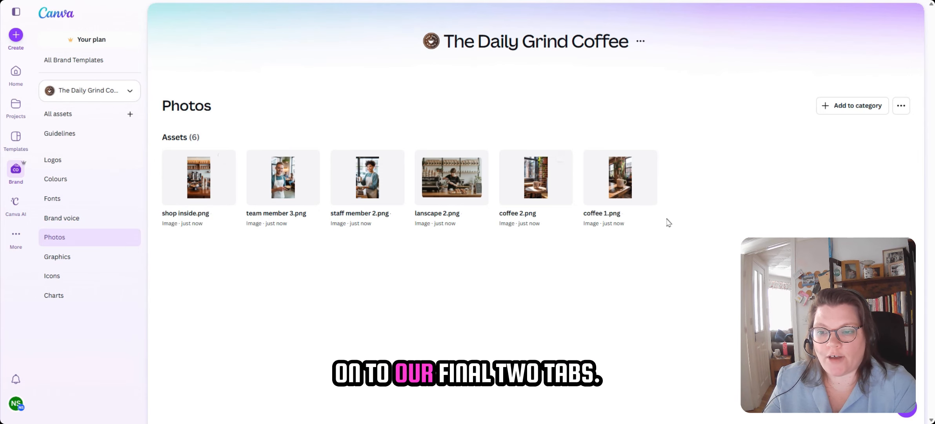
- Upload the coffee cup image icon.png to the brand icons
{"action": "left_click", "coordinate": [70, 260]}
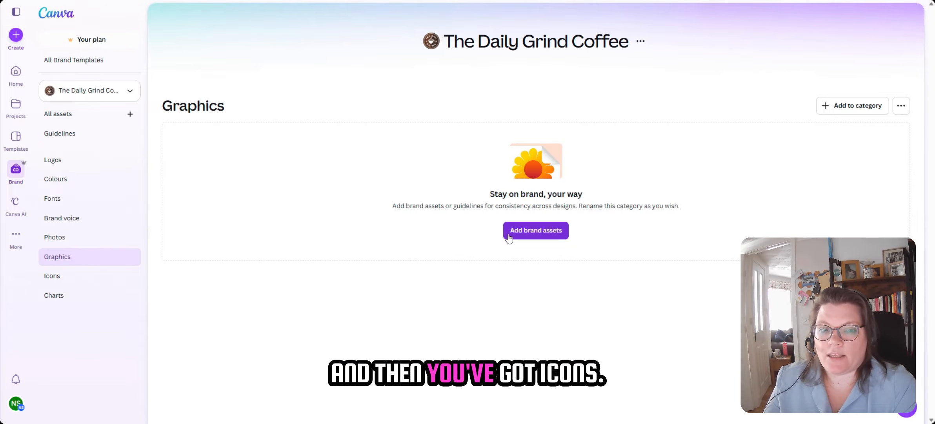
{"action": "left_click", "coordinate": [62, 278]}
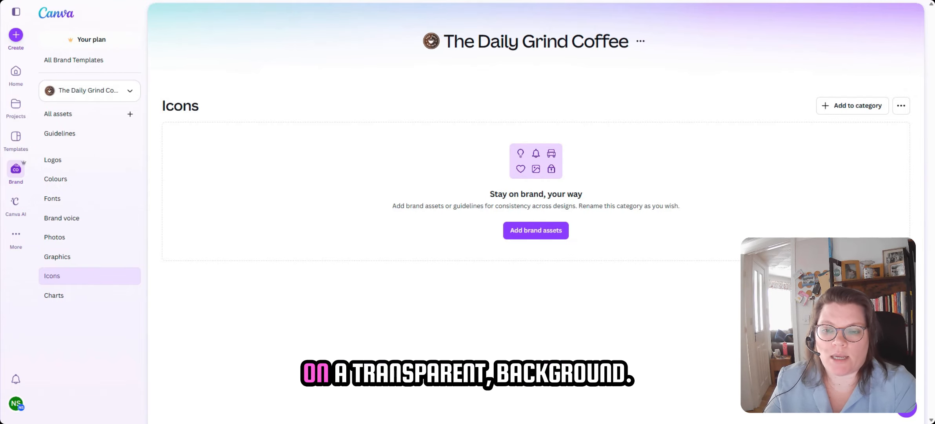
{"action": "left_click_drag", "start_coordinate": [1, 176], "coordinate": [376, 174]}
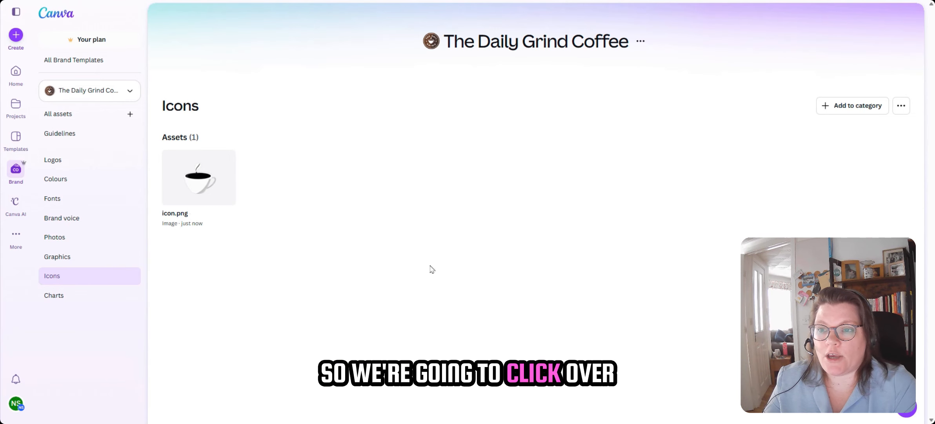
- Search the templates from the home page for "instagram post"
{"action": "left_click", "coordinate": [16, 74]}
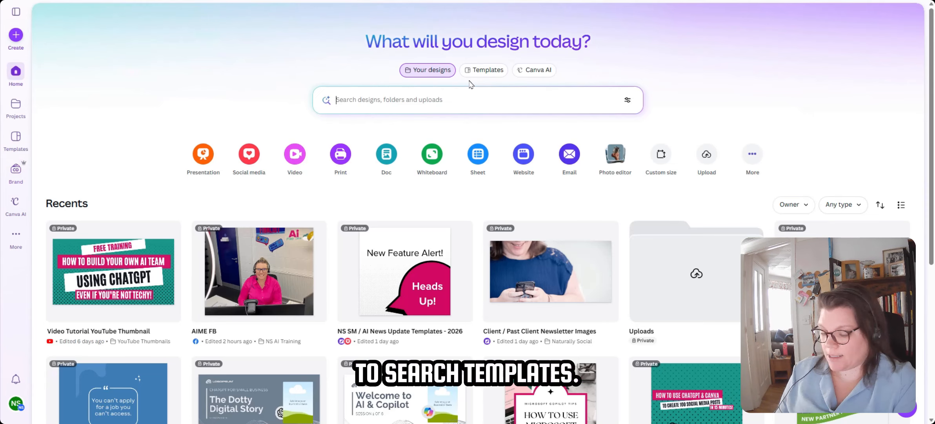
{"action": "left_click", "coordinate": [483, 71]}
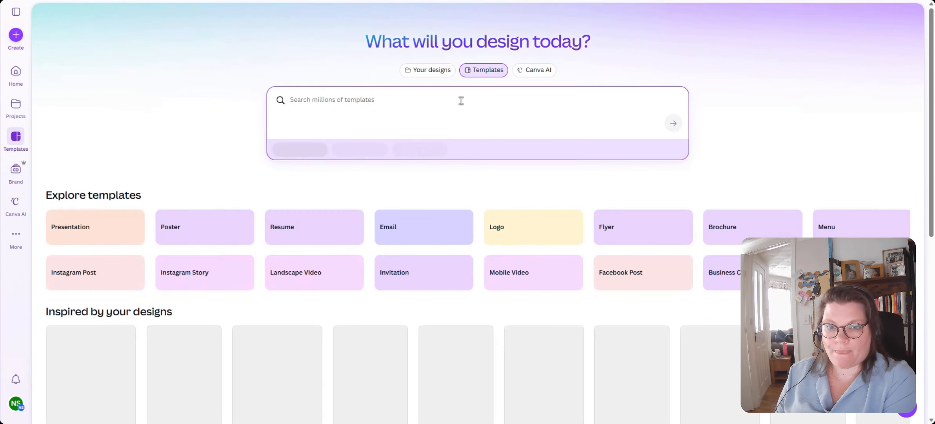
{"action": "type", "text": "instagra,"}
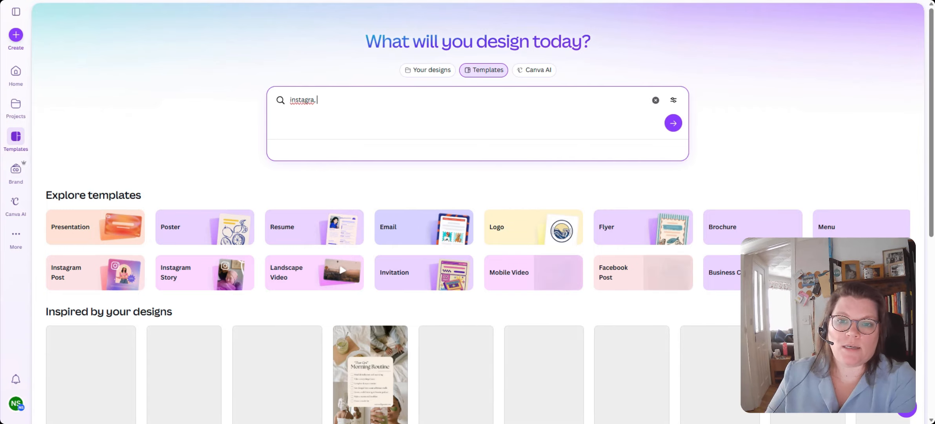
{"action": "key", "text": "BackSpace"}
{"action": "type", "text": "m post"}
{"action": "key", "text": "Return"}
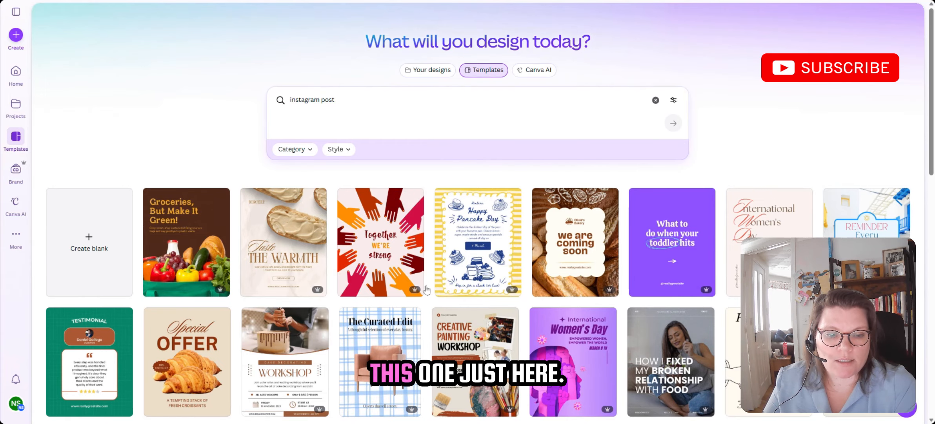
- Preview the "Gray and White Simple Food Blog Instagram Carousel Post" template with its similar designs and open it for customising
{"action": "left_click", "coordinate": [684, 348]}
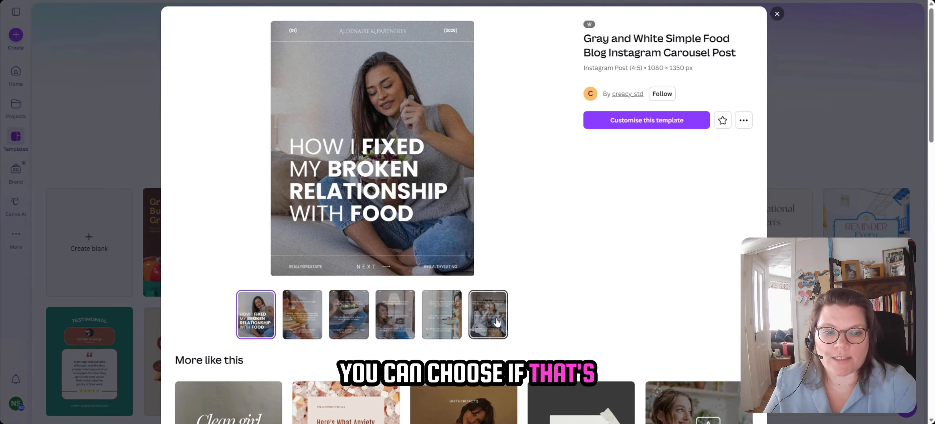
{"action": "scroll", "coordinate": [431, 282], "scroll_direction": "down", "scroll_amount": 3}
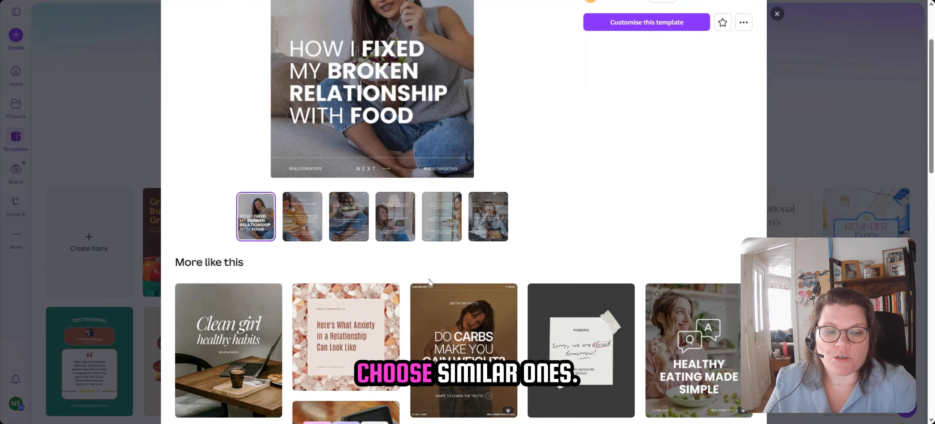
{"action": "scroll", "coordinate": [175, 321], "scroll_direction": "down", "scroll_amount": 3}
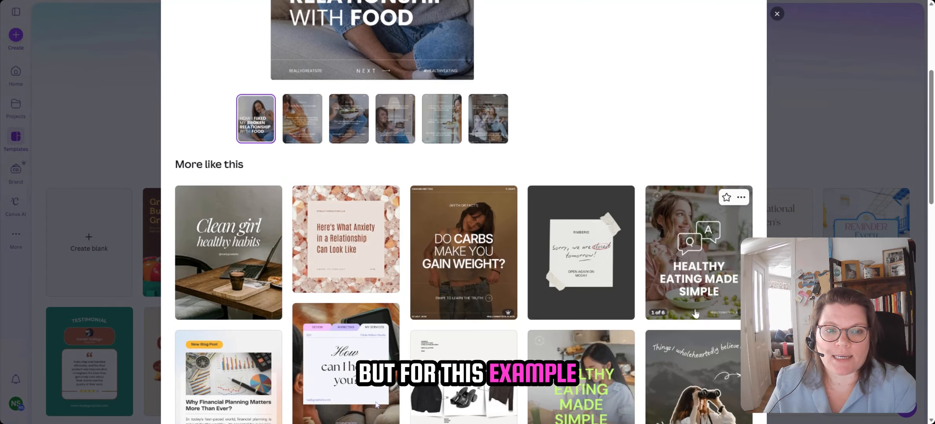
{"action": "scroll", "coordinate": [696, 312], "scroll_direction": "up", "scroll_amount": 6}
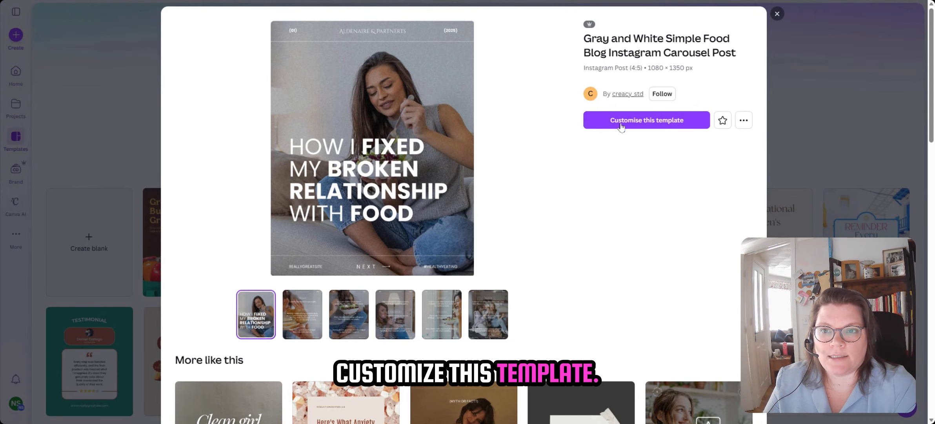
{"action": "left_click", "coordinate": [621, 125]}
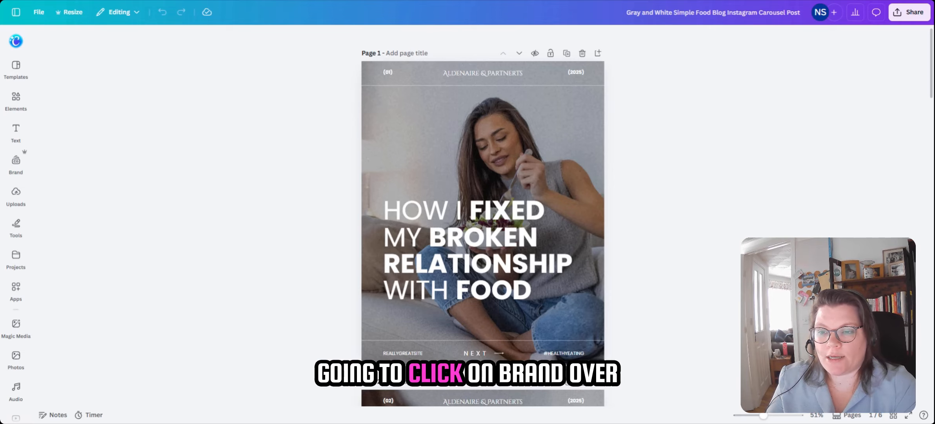
- Switch the design's Brand Kit to The Daily Grind Coffee and look through its logos, colours, fonts, voice, photos and icons
{"action": "left_click", "coordinate": [17, 165]}
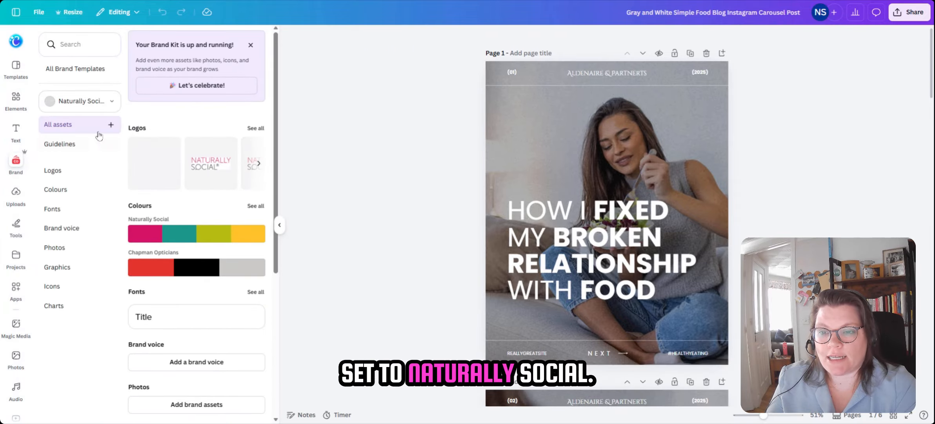
{"action": "left_click", "coordinate": [100, 105]}
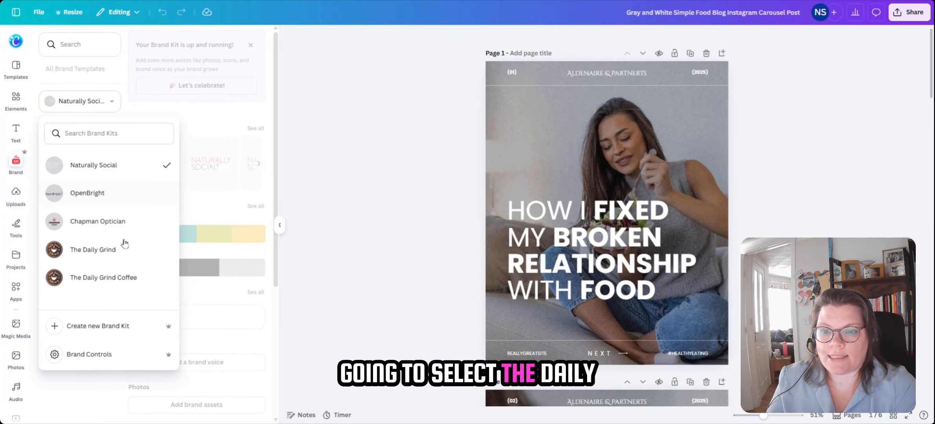
{"action": "left_click", "coordinate": [104, 280]}
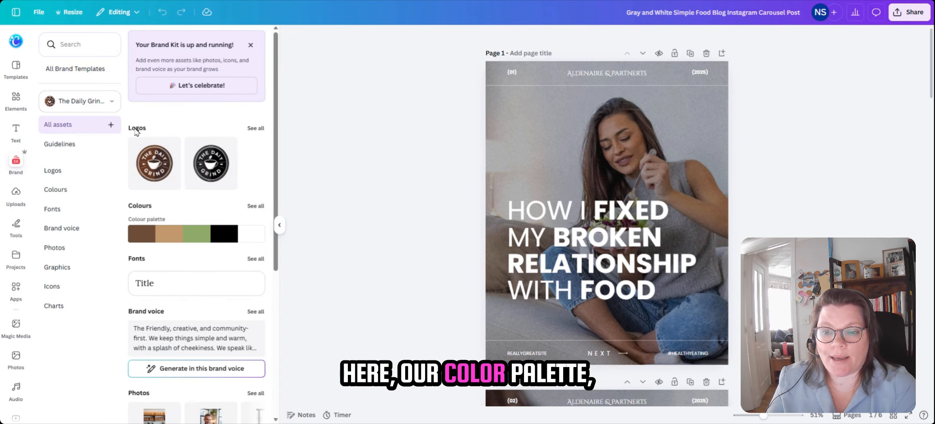
{"action": "scroll", "coordinate": [173, 226], "scroll_direction": "down", "scroll_amount": 3}
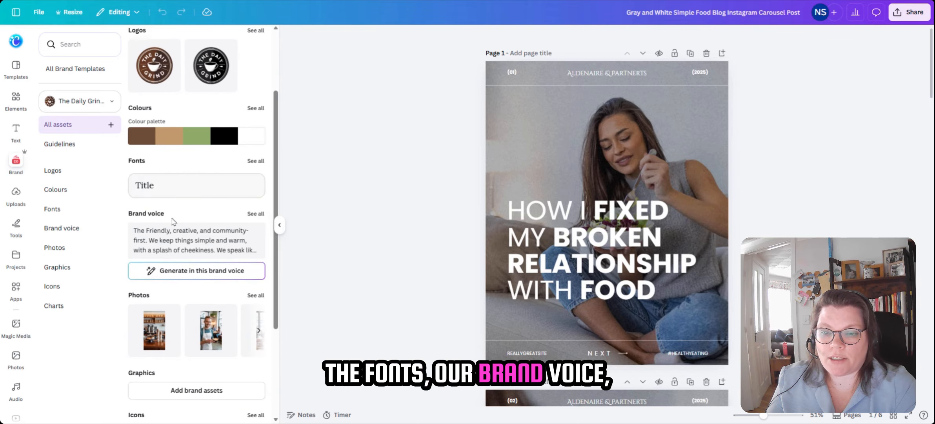
{"action": "scroll", "coordinate": [172, 183], "scroll_direction": "down", "scroll_amount": 2}
{"action": "scroll", "coordinate": [189, 249], "scroll_direction": "down", "scroll_amount": 3}
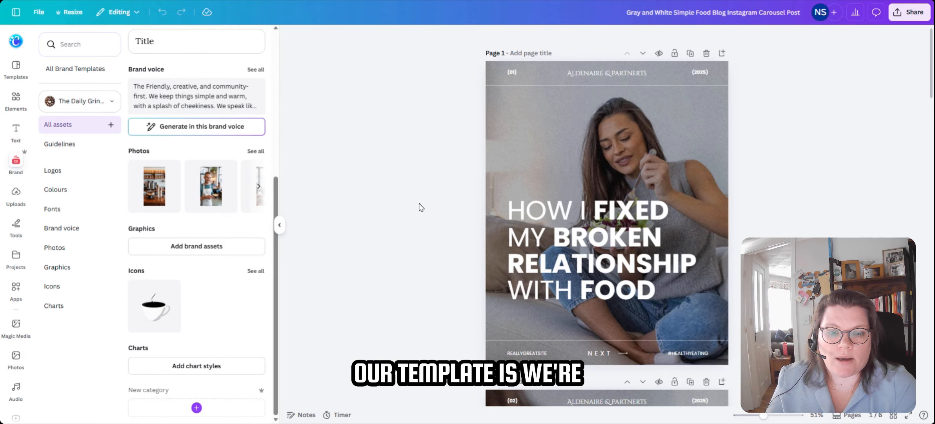
- Change the page 1 headline's font to the brand font Lora and replace Poppins with Lora throughout the design
{"action": "left_click", "coordinate": [587, 232]}
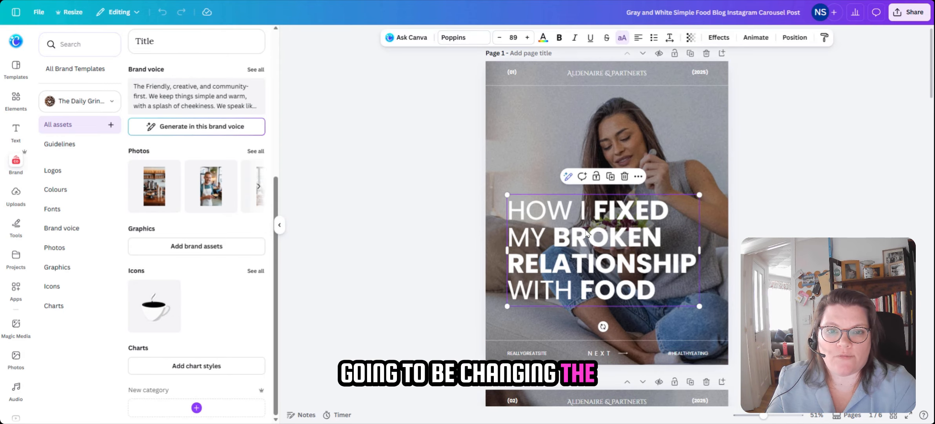
{"action": "left_click", "coordinate": [465, 37]}
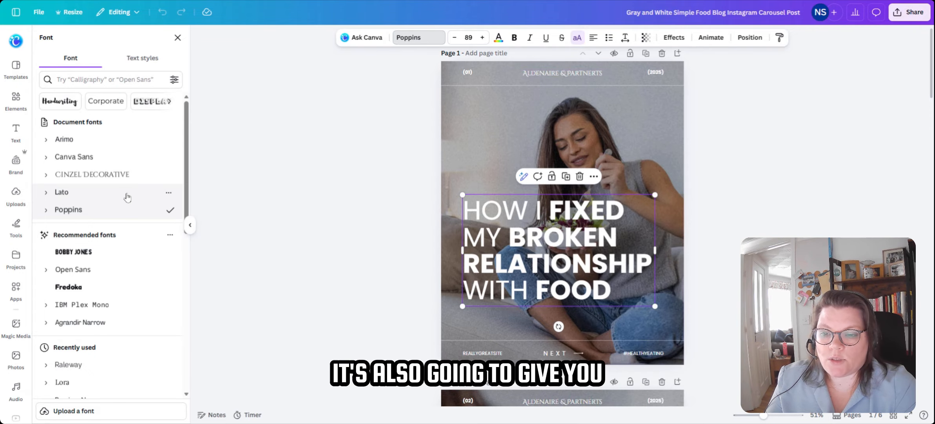
{"action": "scroll", "coordinate": [126, 200], "scroll_direction": "down", "scroll_amount": 2}
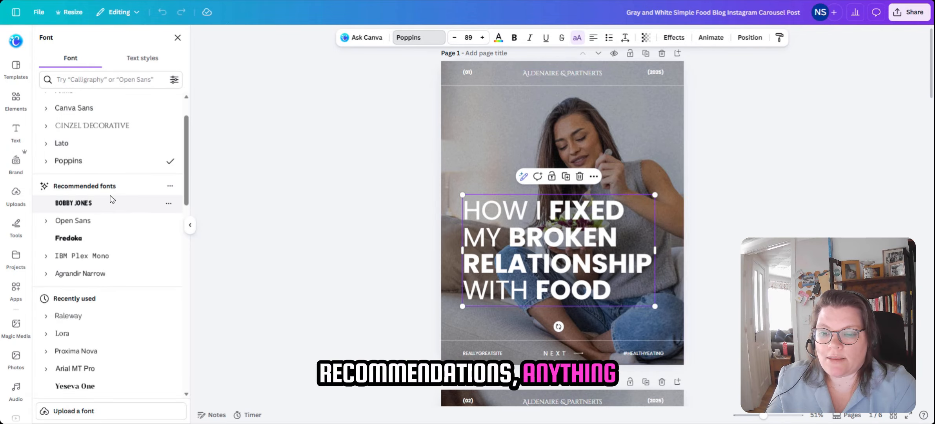
{"action": "scroll", "coordinate": [93, 264], "scroll_direction": "down", "scroll_amount": 1}
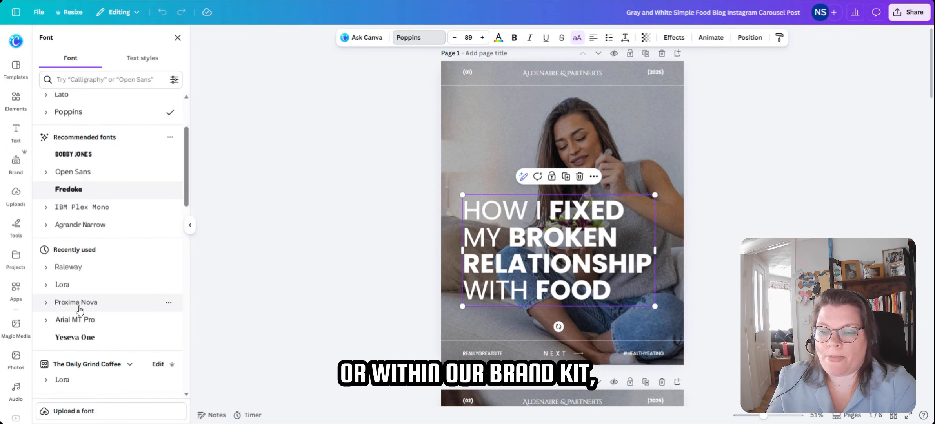
{"action": "scroll", "coordinate": [83, 310], "scroll_direction": "down", "scroll_amount": 2}
{"action": "scroll", "coordinate": [75, 321], "scroll_direction": "down", "scroll_amount": 1}
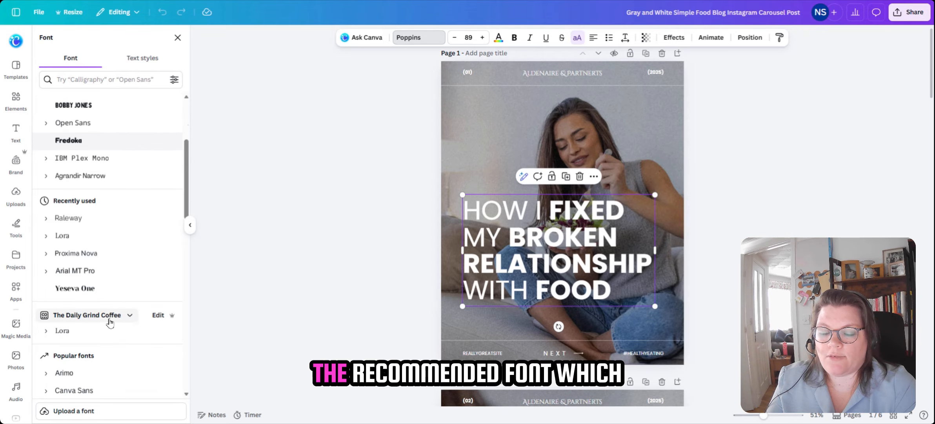
{"action": "left_click", "coordinate": [59, 334]}
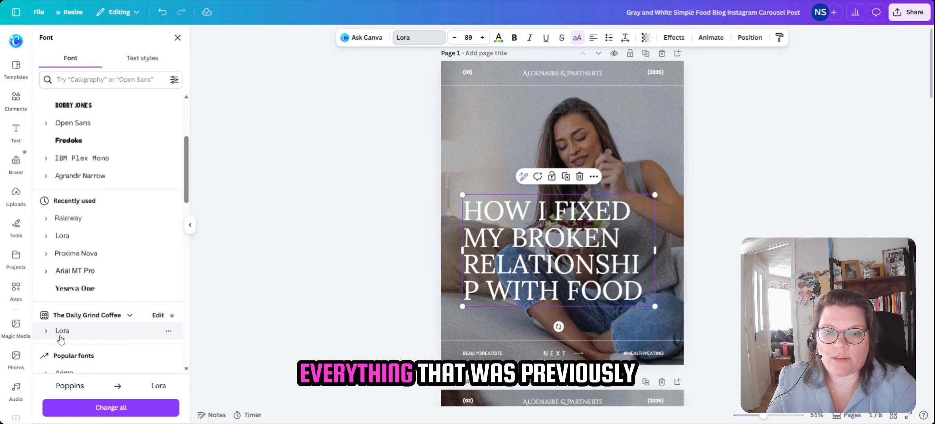
{"action": "left_click", "coordinate": [91, 410]}
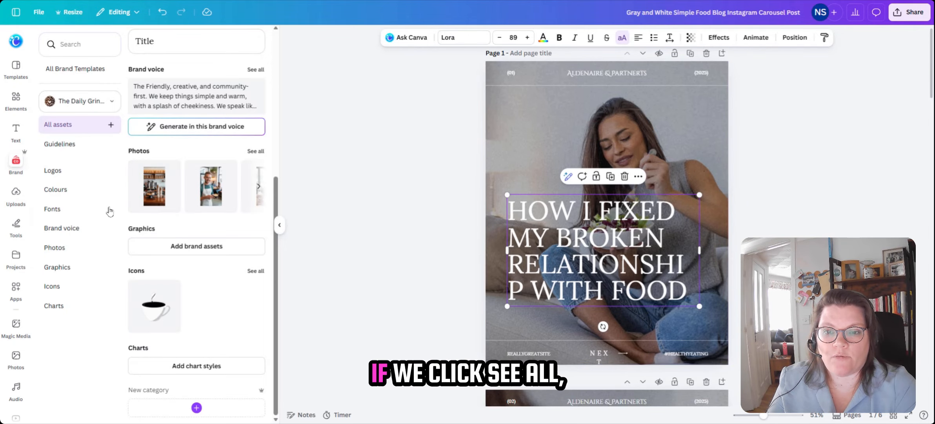
- Add the brand photo of the smiling woman in a teal top and apron to page 1 and set it as the background
{"action": "left_click", "coordinate": [259, 156]}
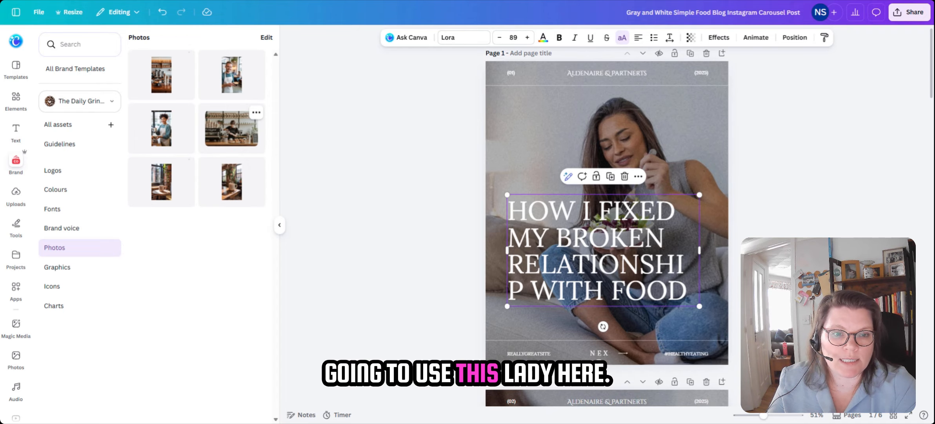
{"action": "left_click", "coordinate": [172, 136]}
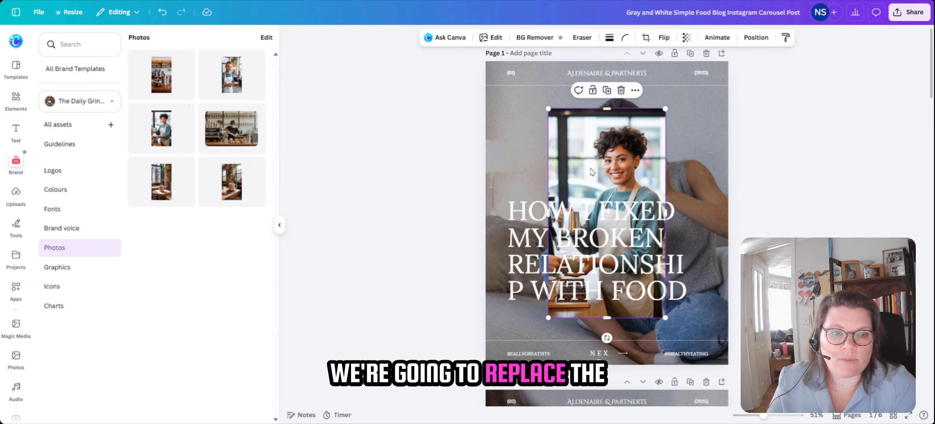
{"action": "right_click", "coordinate": [591, 172]}
{"action": "left_click", "coordinate": [627, 371]}
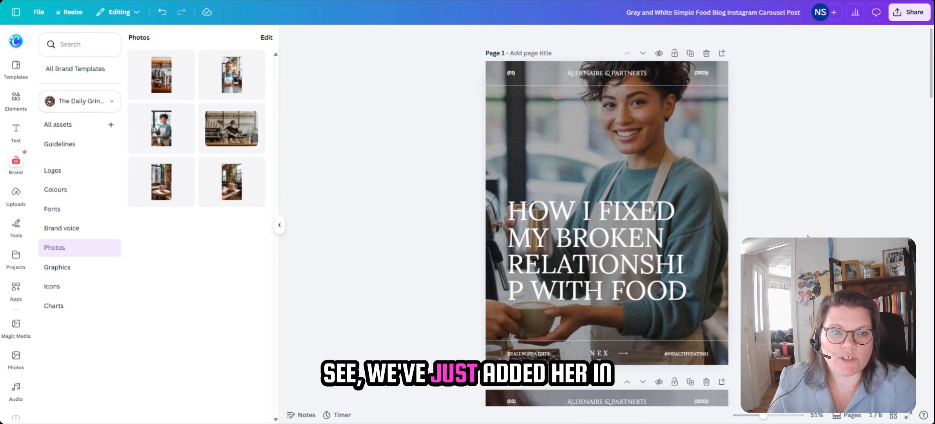
{"action": "left_click", "coordinate": [762, 173]}
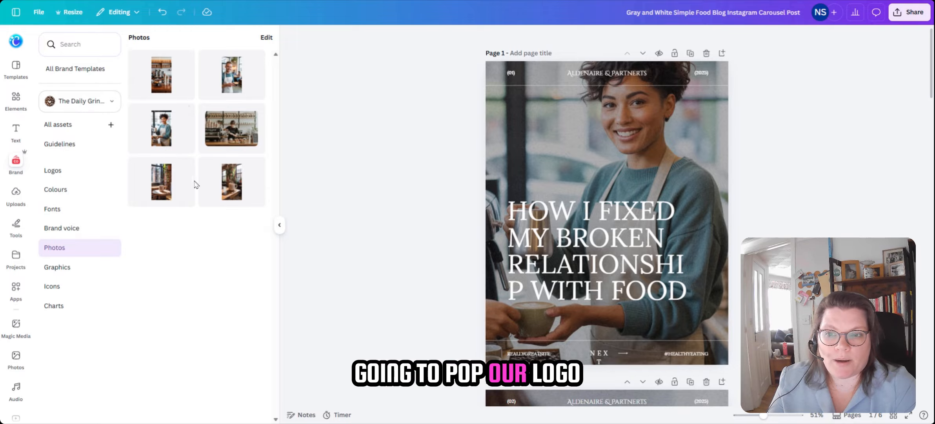
- Add the brown Daily Grind logo to page 1, shrink it to about a third, and place it in the page's upper-left corner below the header line
{"action": "left_click", "coordinate": [74, 176]}
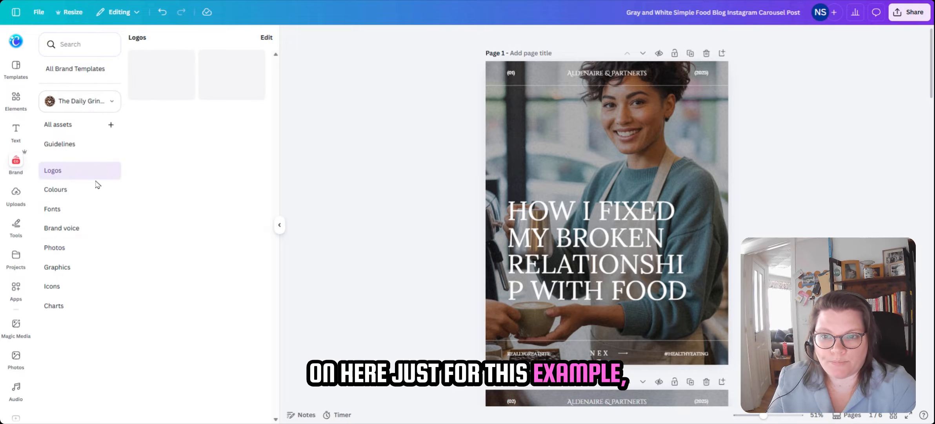
{"action": "left_click", "coordinate": [161, 75]}
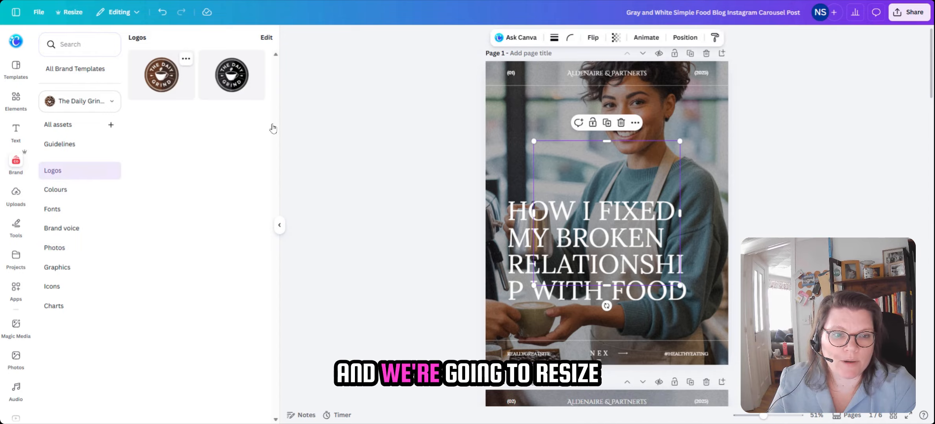
{"action": "left_click_drag", "start_coordinate": [676, 282], "coordinate": [582, 188]}
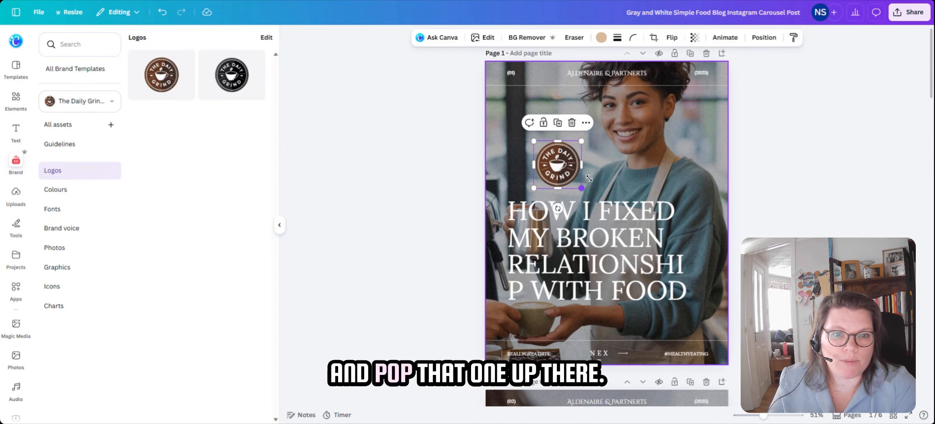
{"action": "left_click_drag", "start_coordinate": [558, 164], "coordinate": [518, 114]}
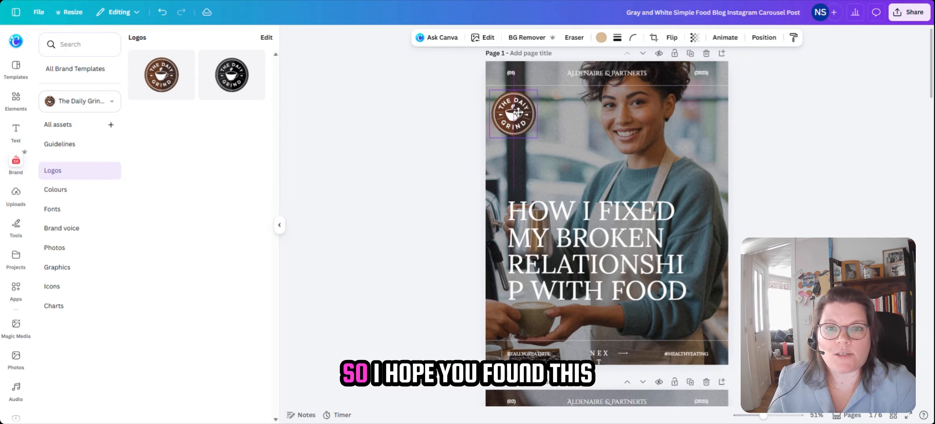
{"action": "left_click", "coordinate": [800, 132]}
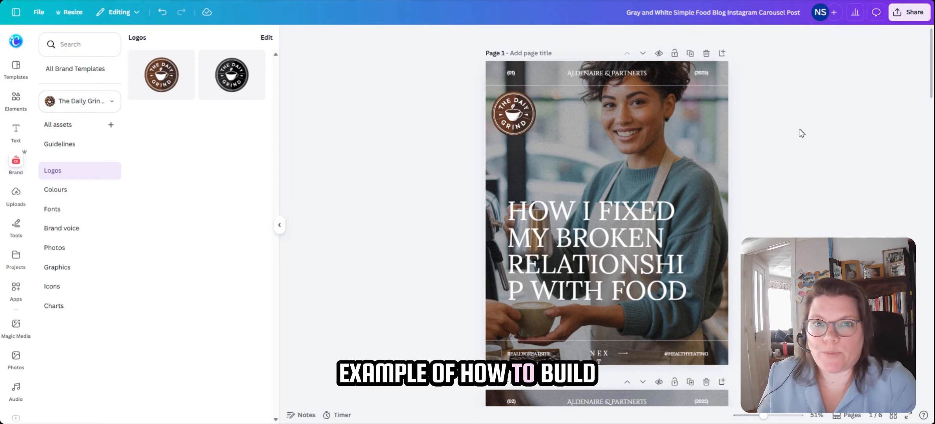